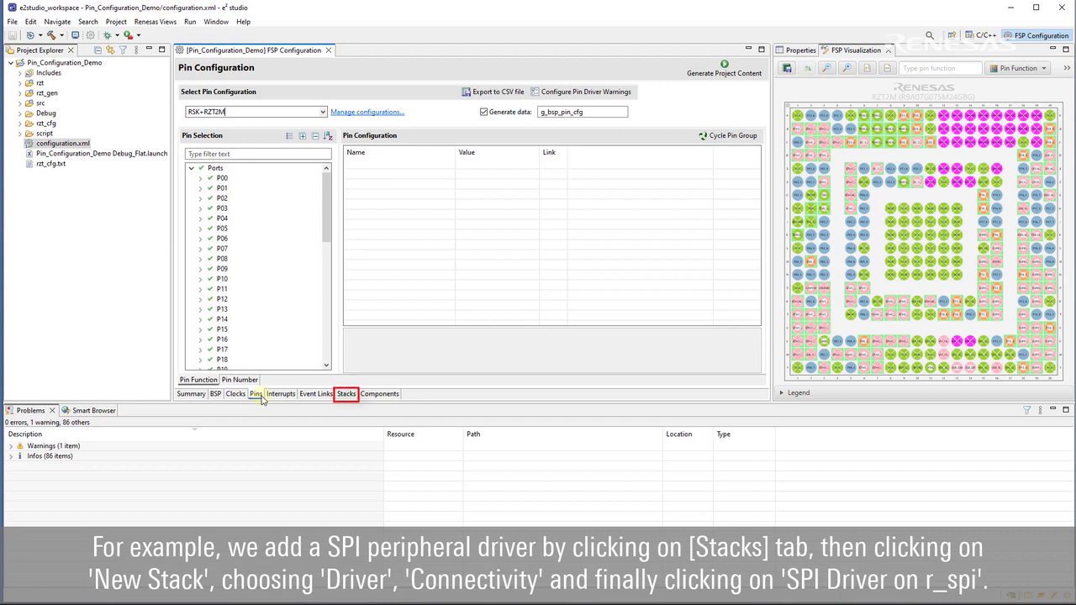
- Add an SPI Driver on r_spi from the Connectivity drivers to the HAL/Common stacks
click(351, 396)
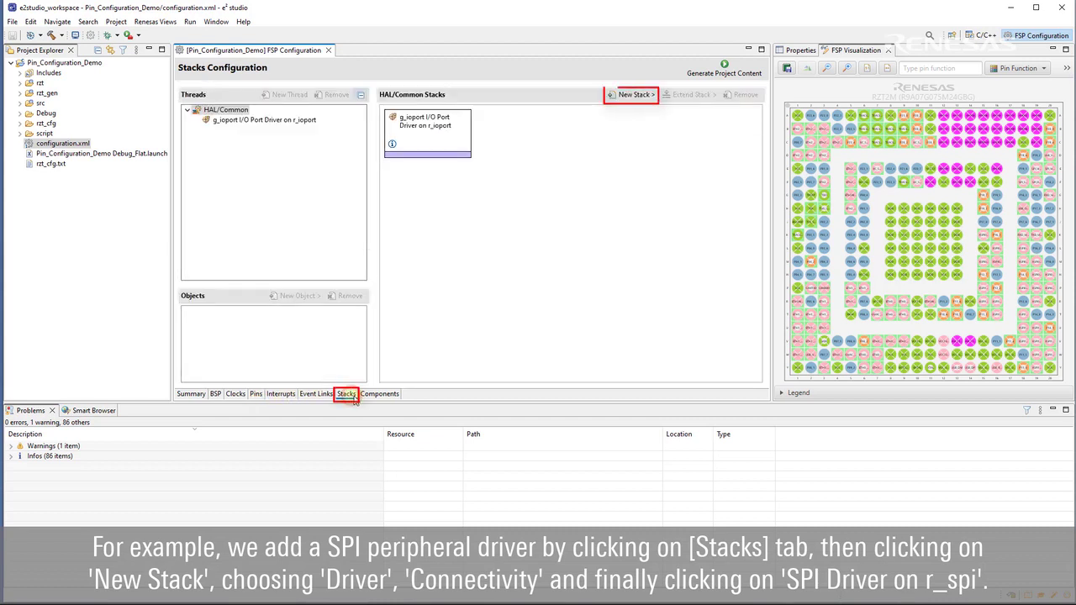
click(648, 96)
mouse_move(685, 104)
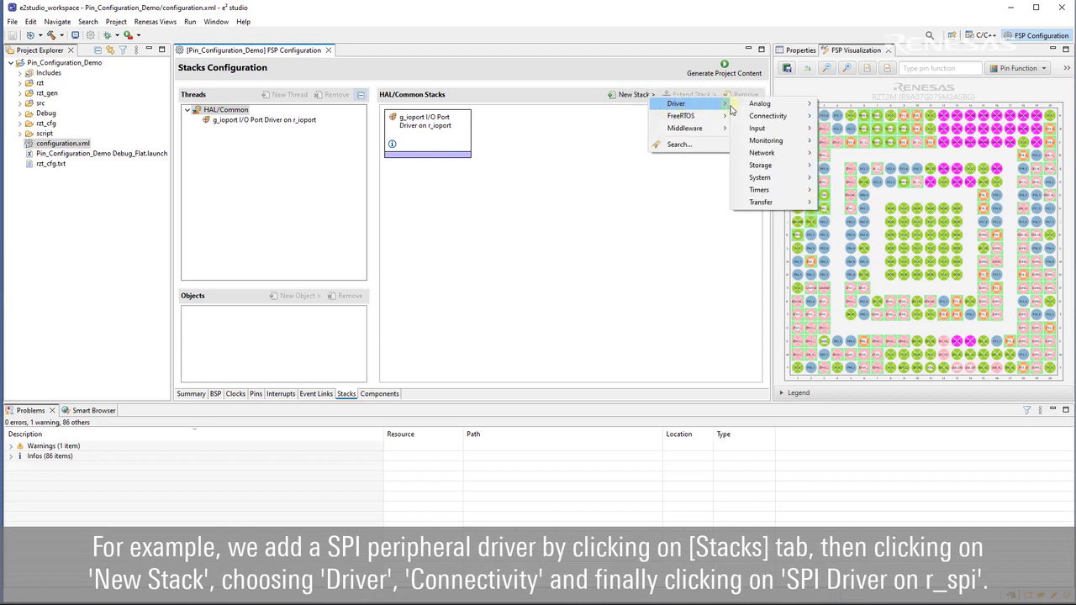
mouse_move(805, 117)
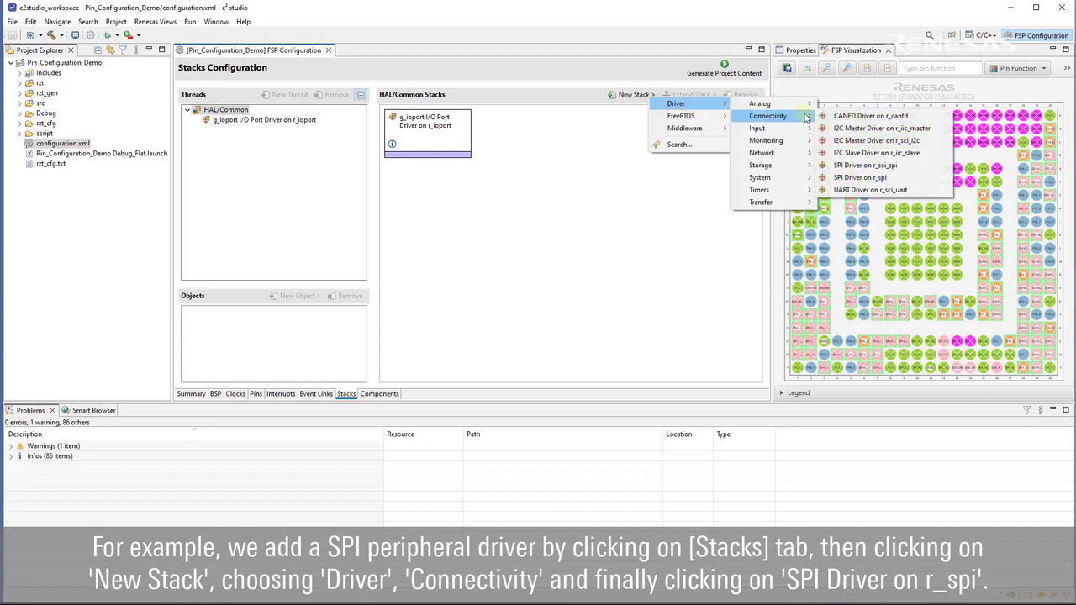
click(866, 181)
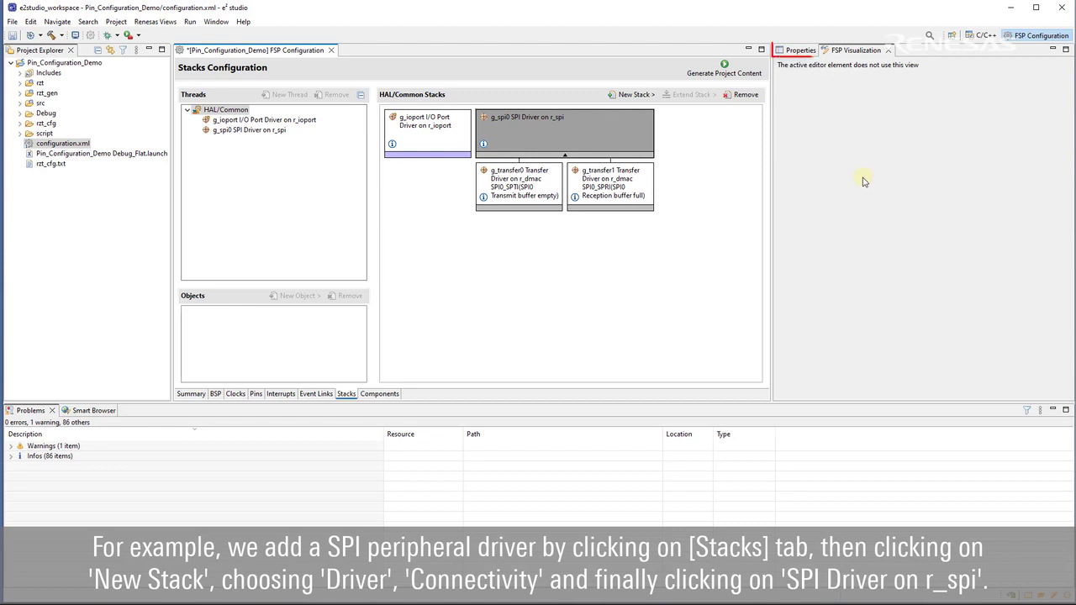
- Show the SPI driver's properties and open the pin setting of SPI_MISO0
click(800, 50)
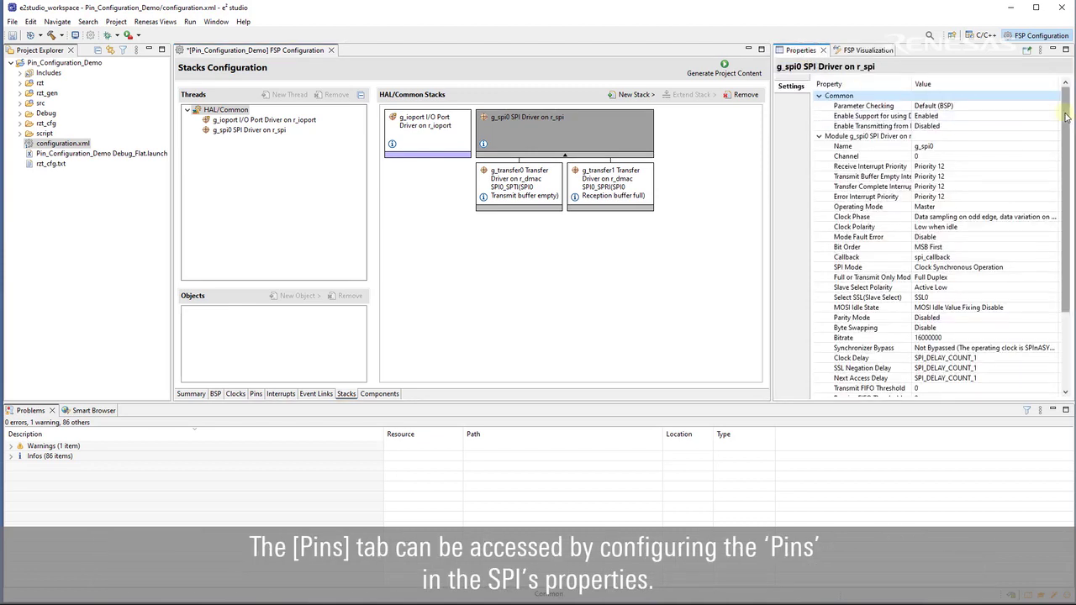
drag(1065, 115, 1059, 255)
click(978, 327)
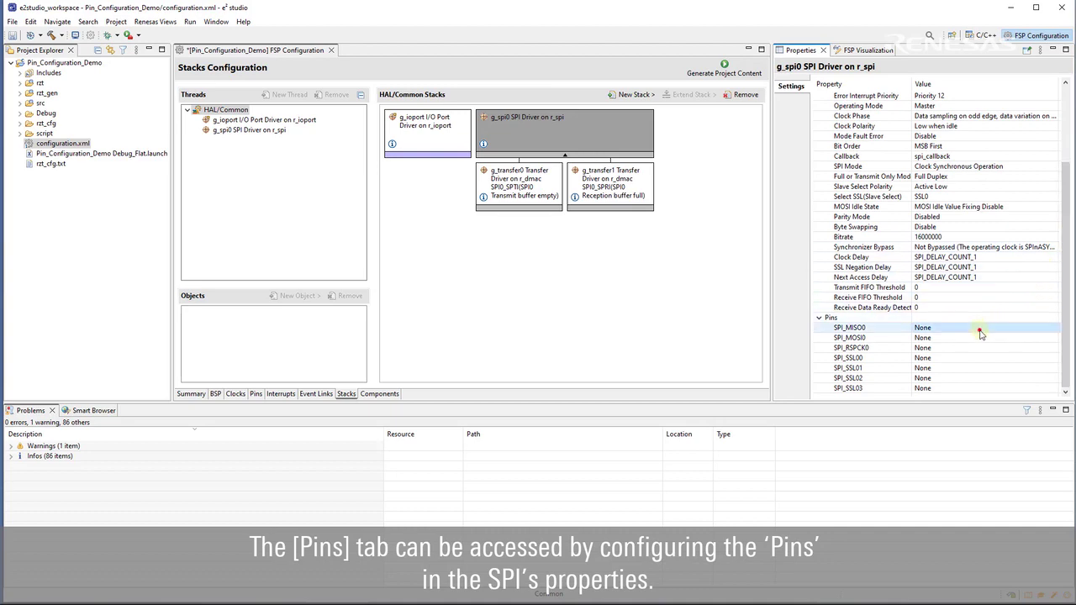
click(1051, 327)
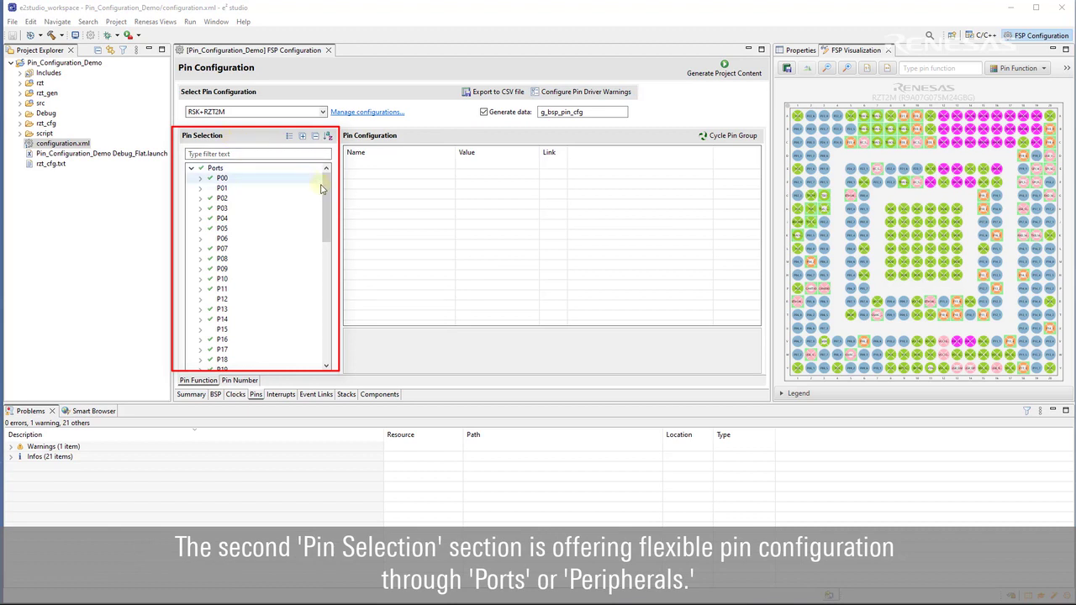
- Add a pin configuration named New Configuration to the project's list of pin configurations
scroll(319, 210, down, 2)
scroll(323, 220, down, 5)
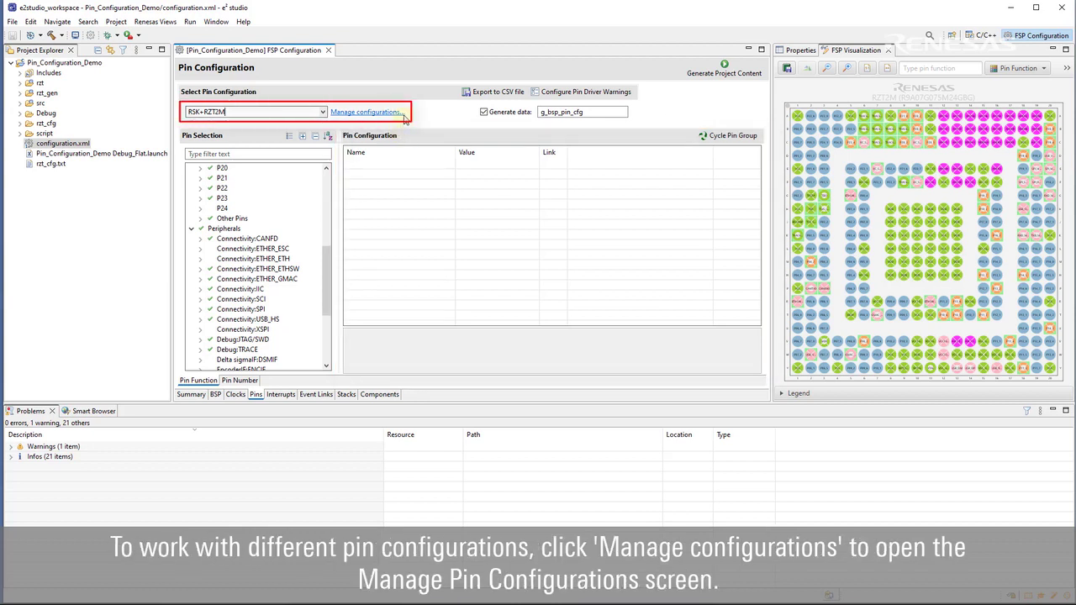
click(403, 115)
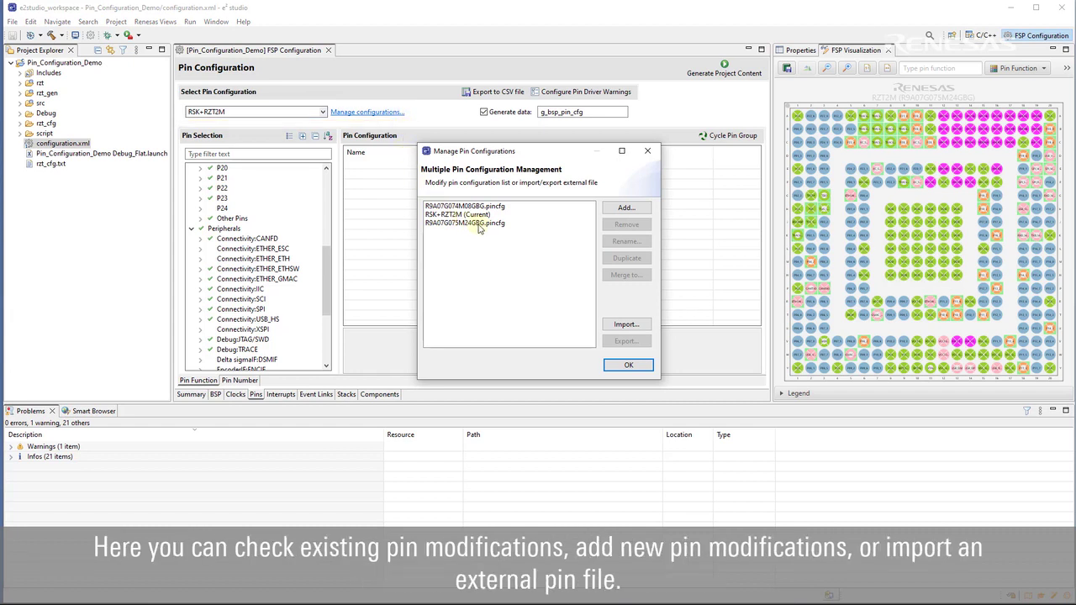
click(644, 210)
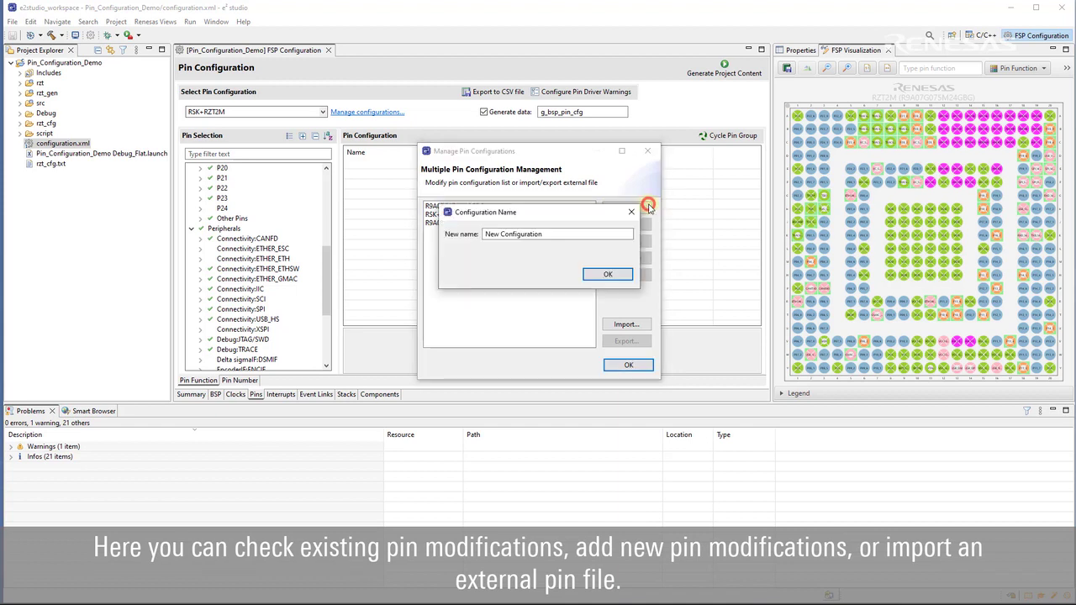
click(623, 276)
click(646, 326)
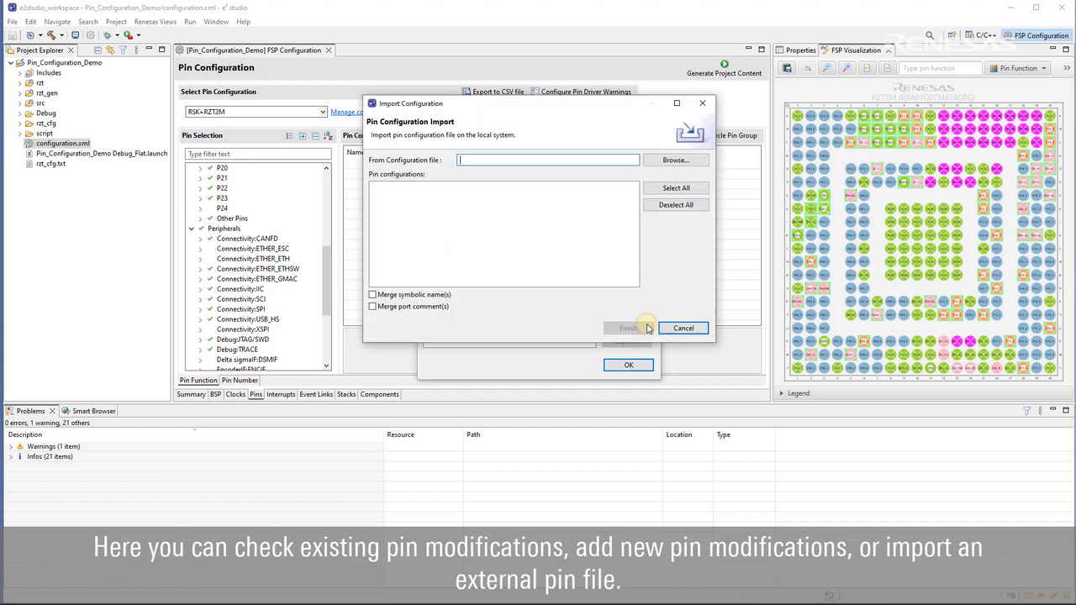
click(683, 326)
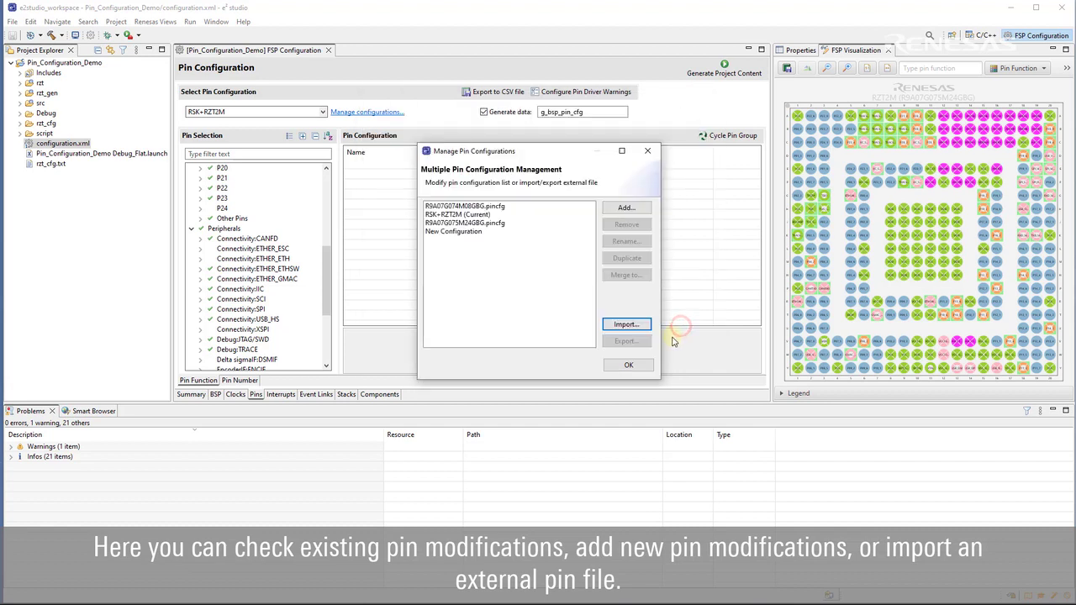
click(630, 365)
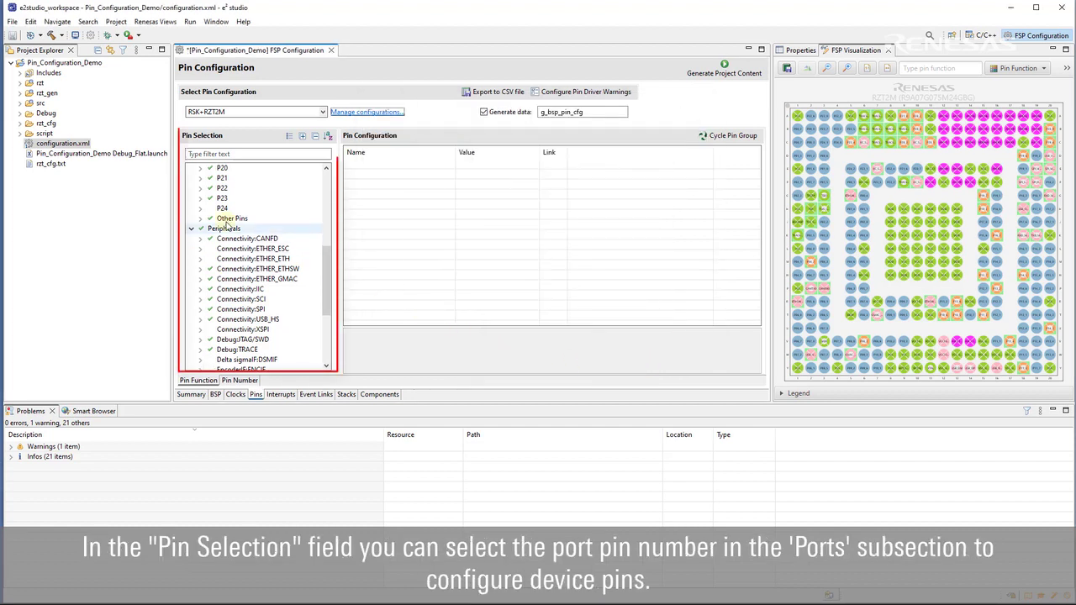
- Select port pin P23_0 under P23 and set its mode to Input mode
click(200, 198)
click(235, 208)
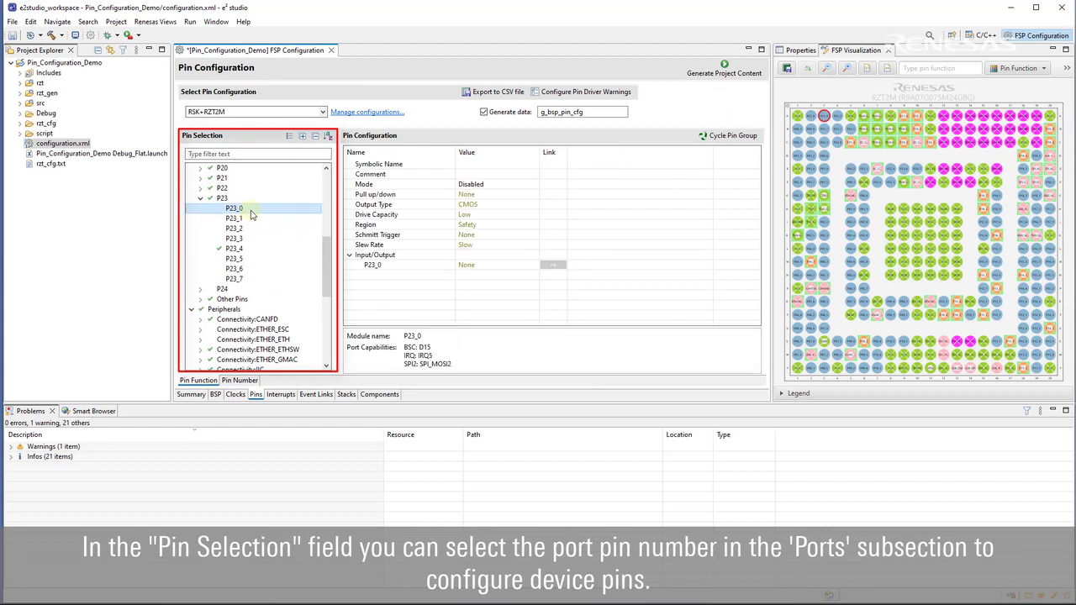
click(521, 165)
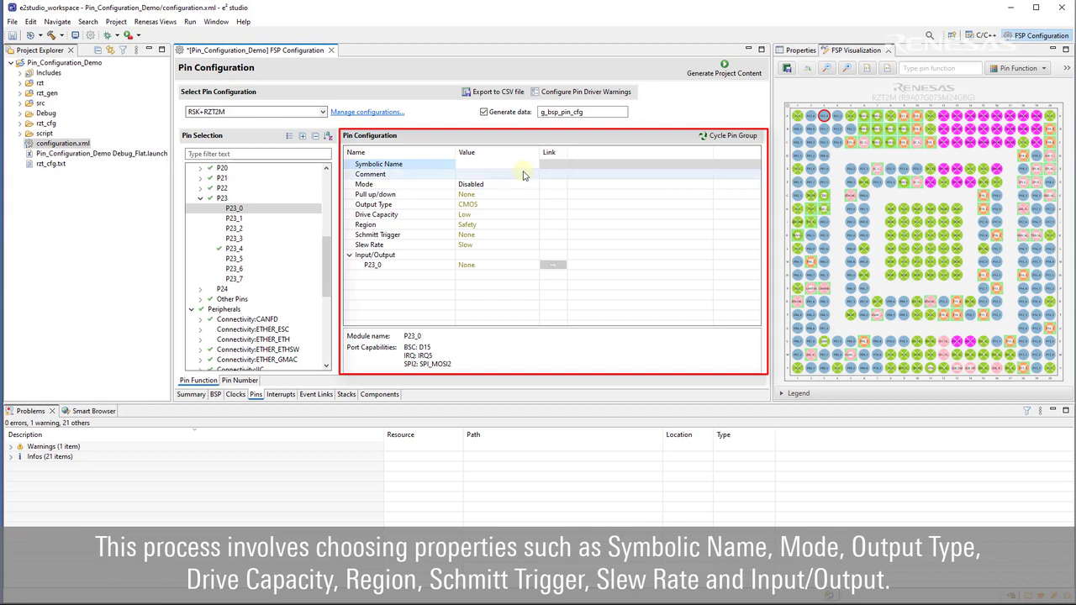
click(524, 186)
click(524, 188)
click(523, 202)
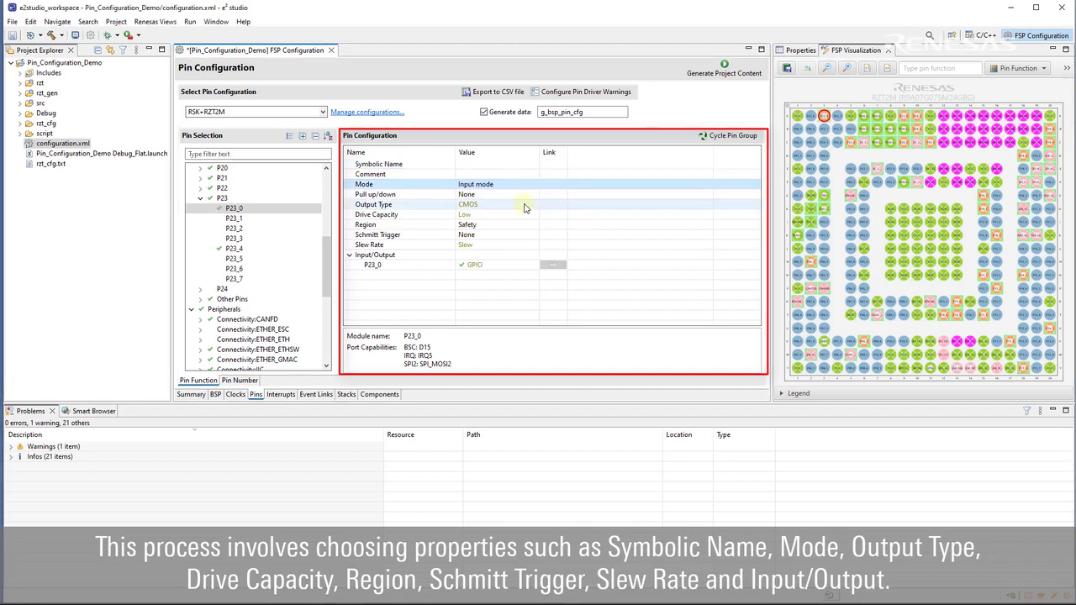
click(525, 206)
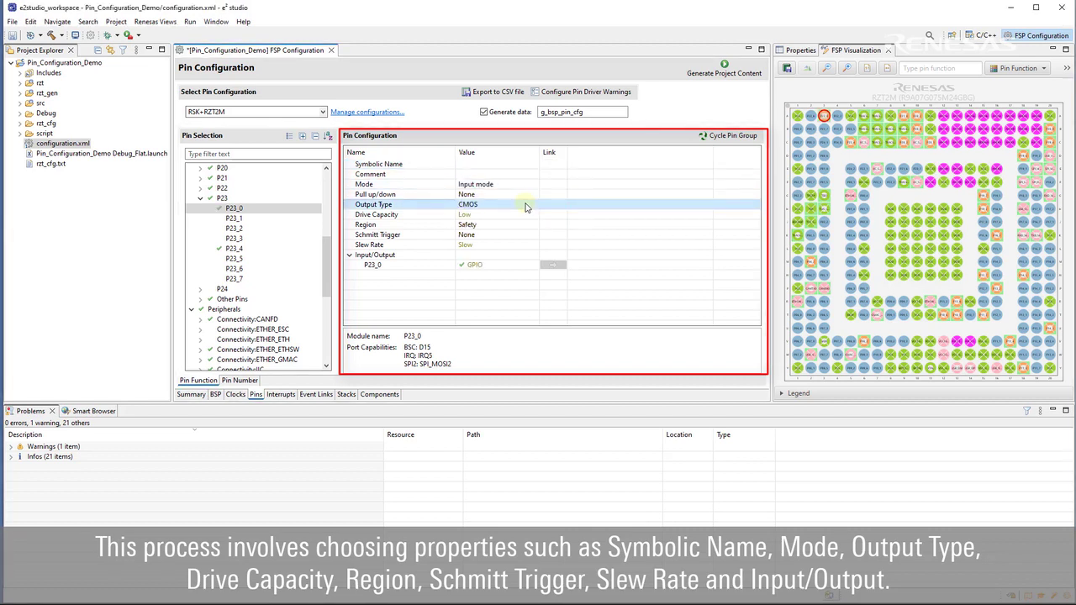
- Set the region of pin P23_0 to Non safety and its Schmitt Trigger to Enable
click(525, 224)
click(525, 224)
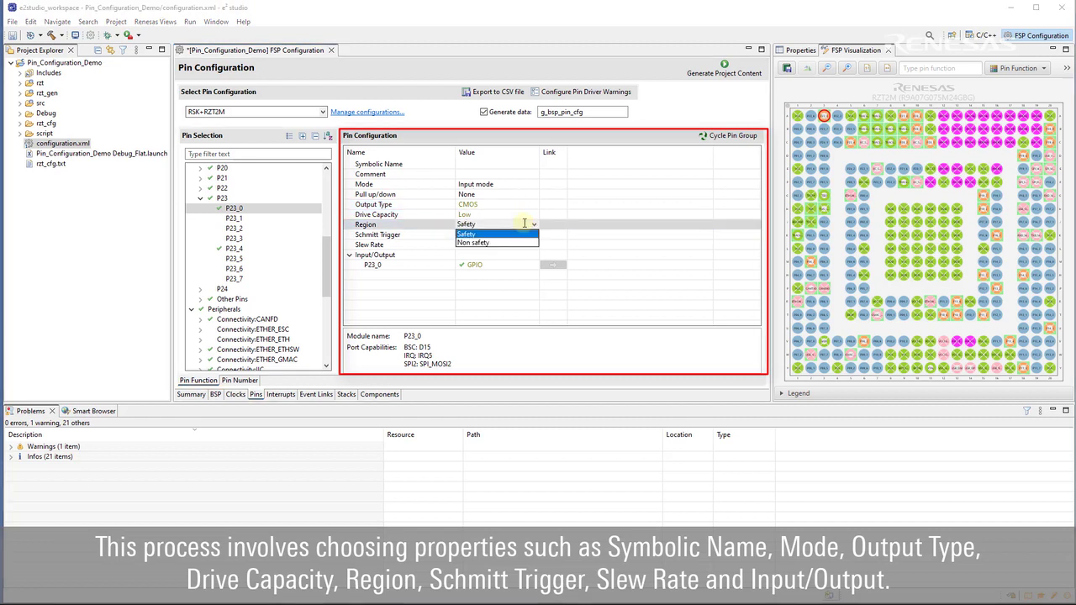
click(523, 242)
click(524, 235)
click(525, 234)
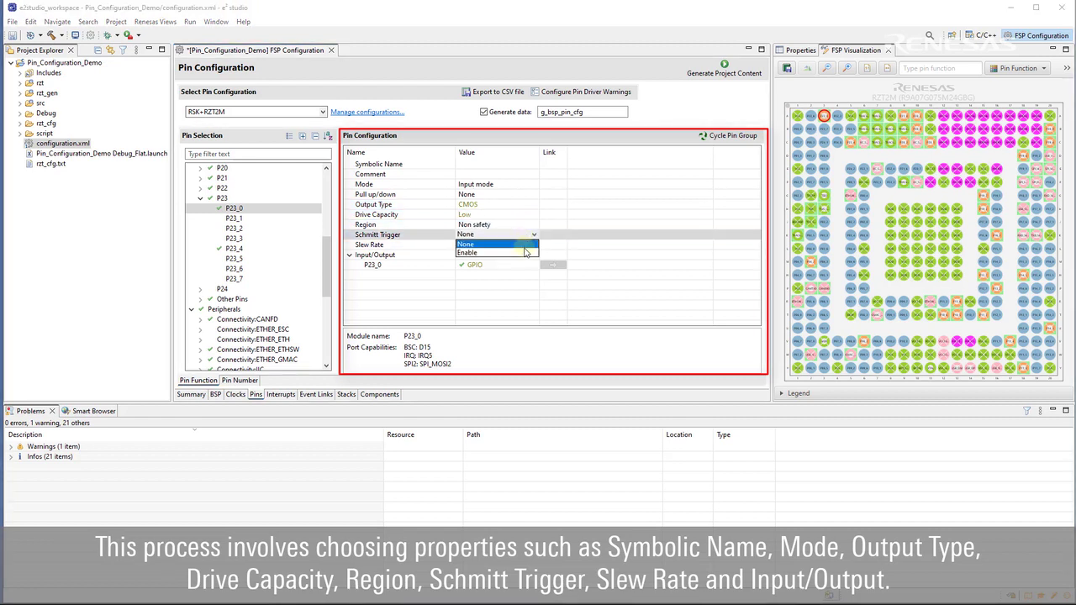
click(525, 252)
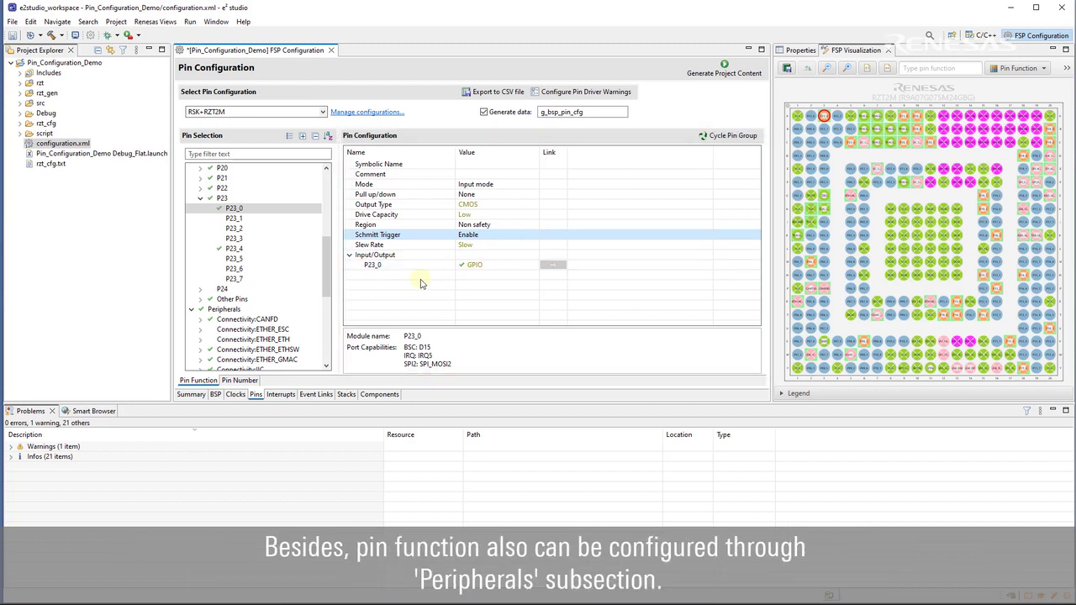
- Select SCI1 under the Connectivity:SCI peripherals and set its operation mode to Simple I2C mode
drag(330, 276, 328, 315)
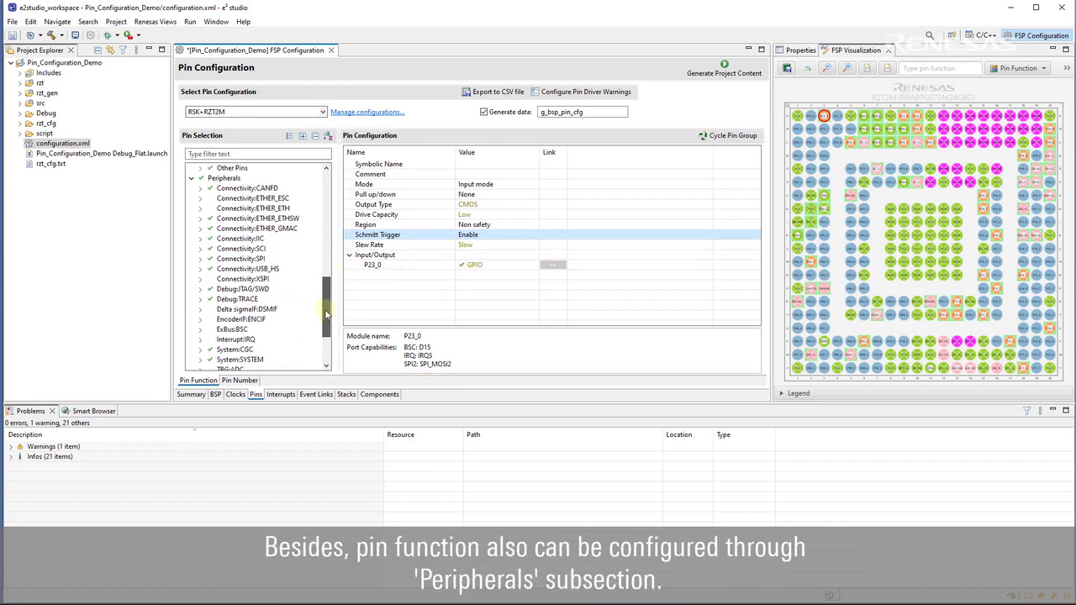
click(200, 249)
click(232, 269)
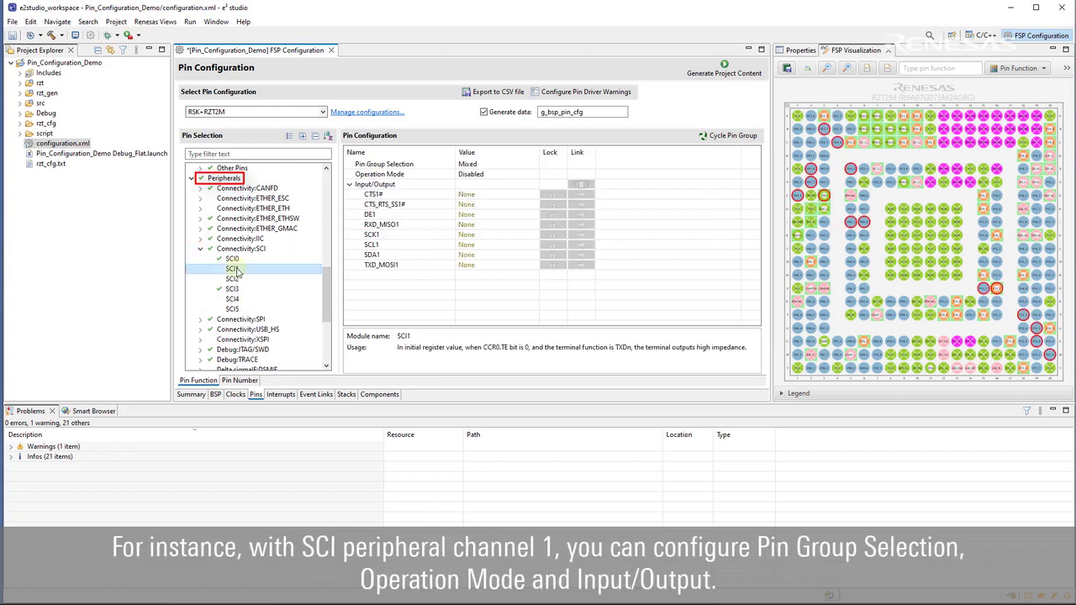
click(506, 175)
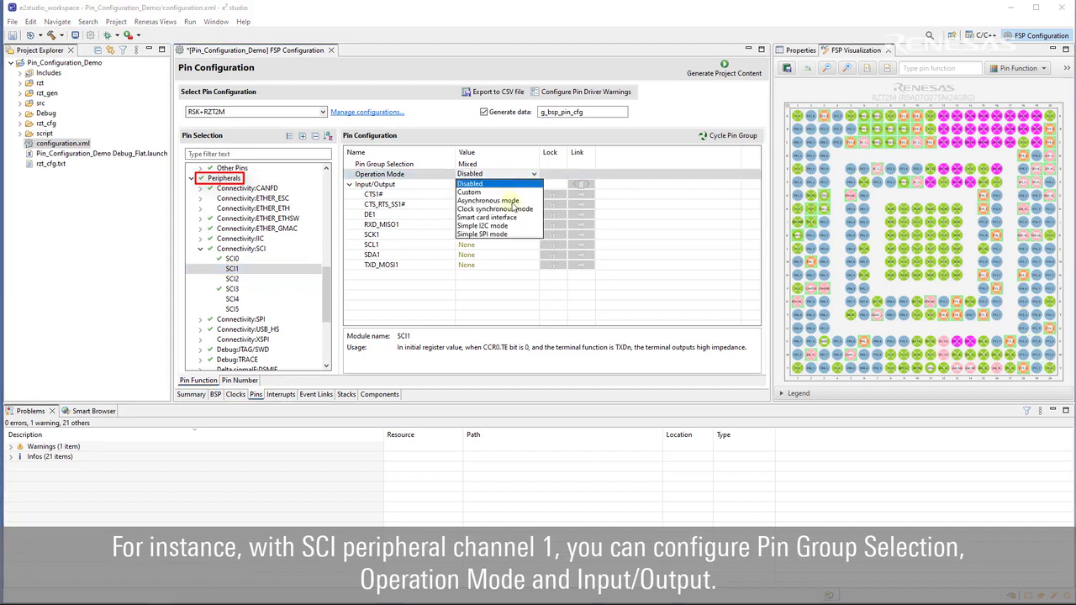
click(513, 226)
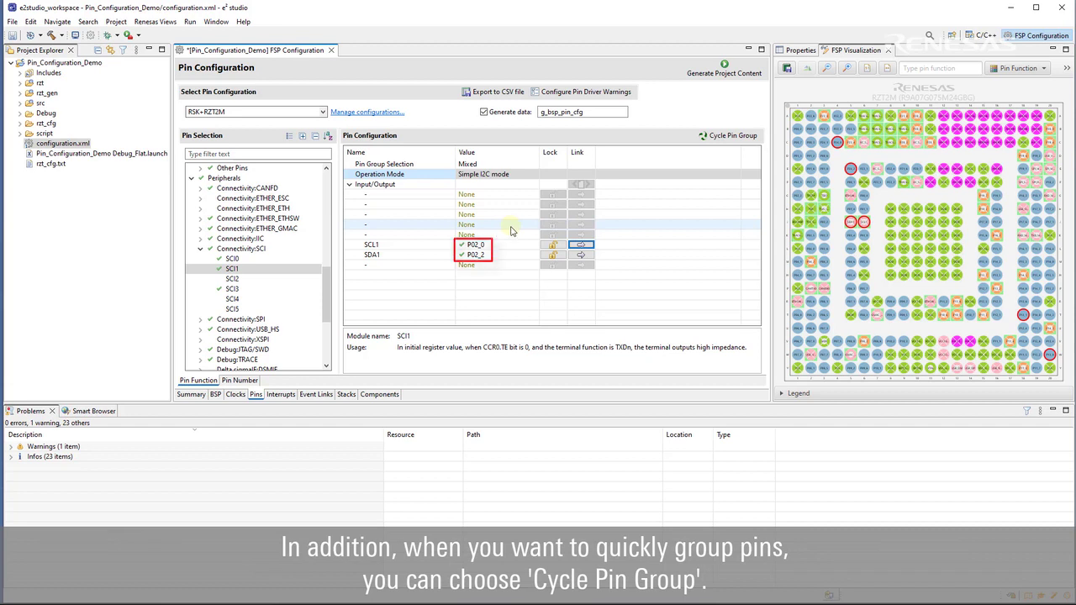
- Cycle the SCI1 pin group until SCL1 and SDA1 are assigned to P13_0 and P13_1
click(736, 137)
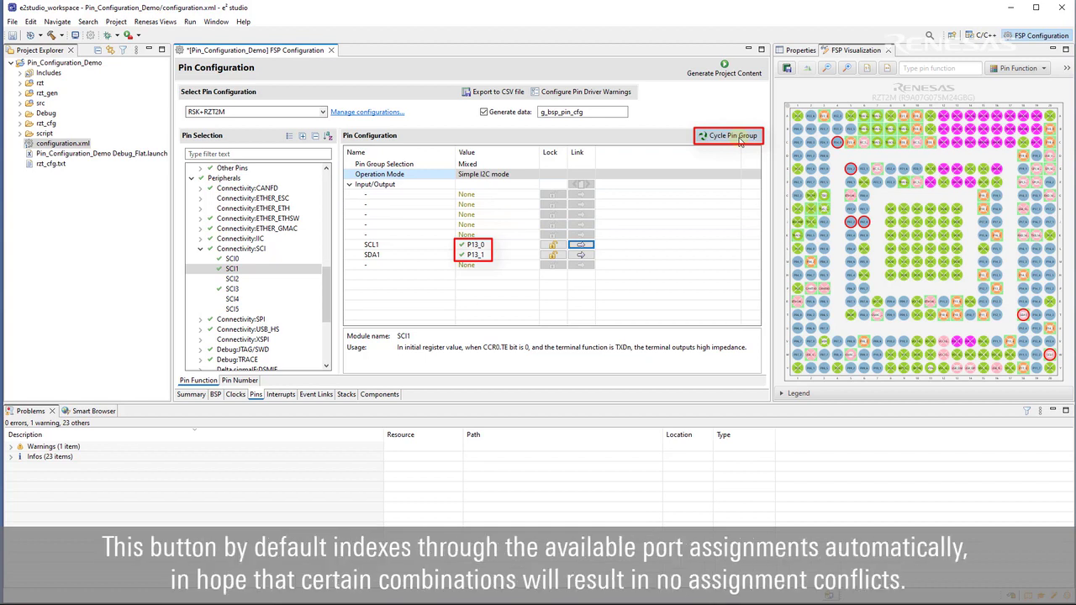
click(738, 139)
click(738, 140)
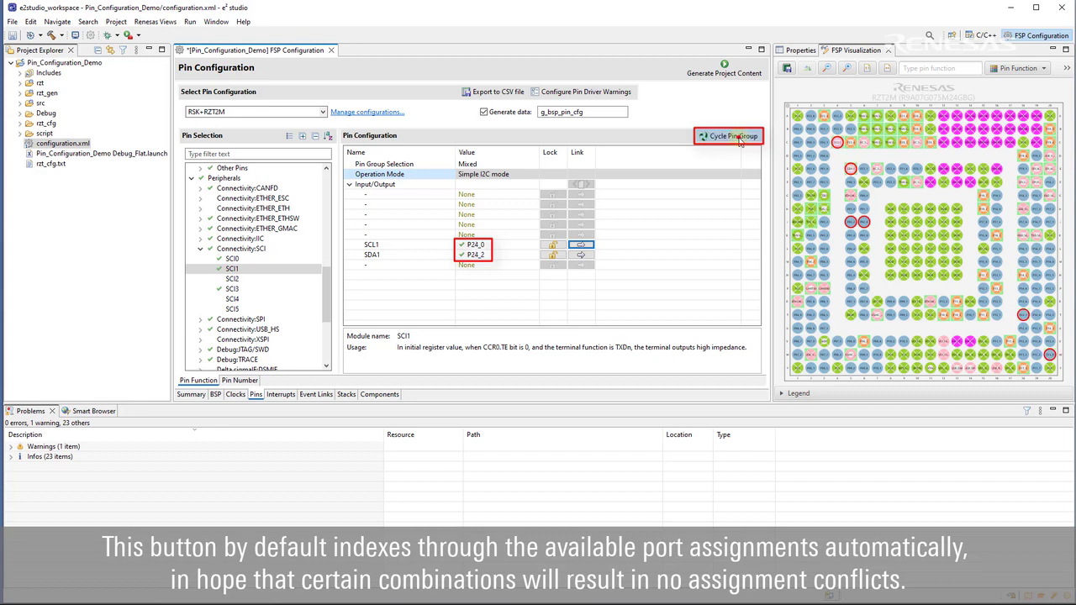
click(739, 140)
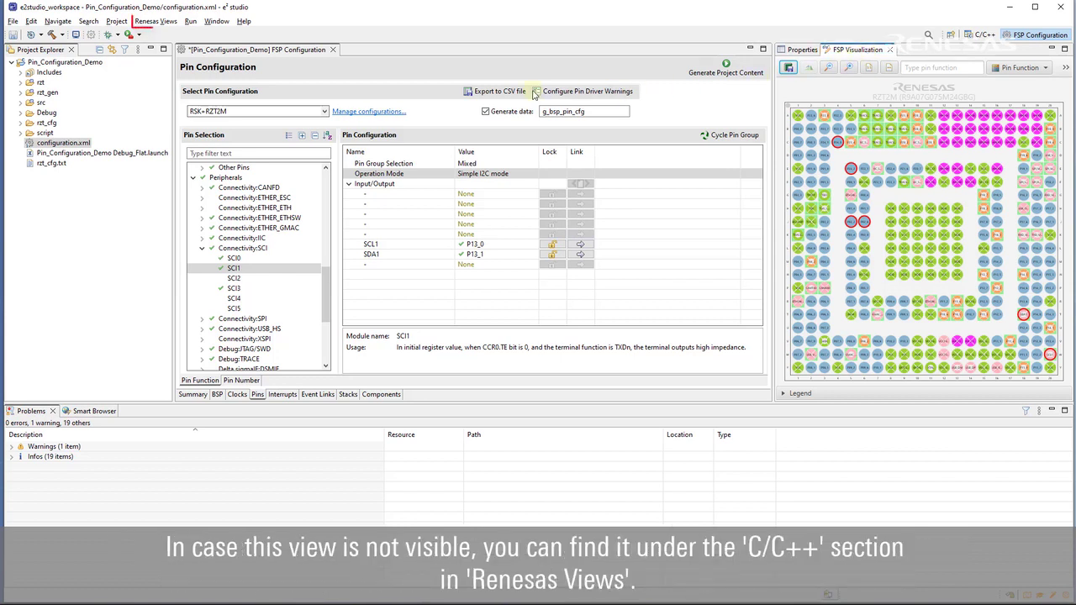
- Show the FSP Visualization view and expand its pin colour legend
click(168, 22)
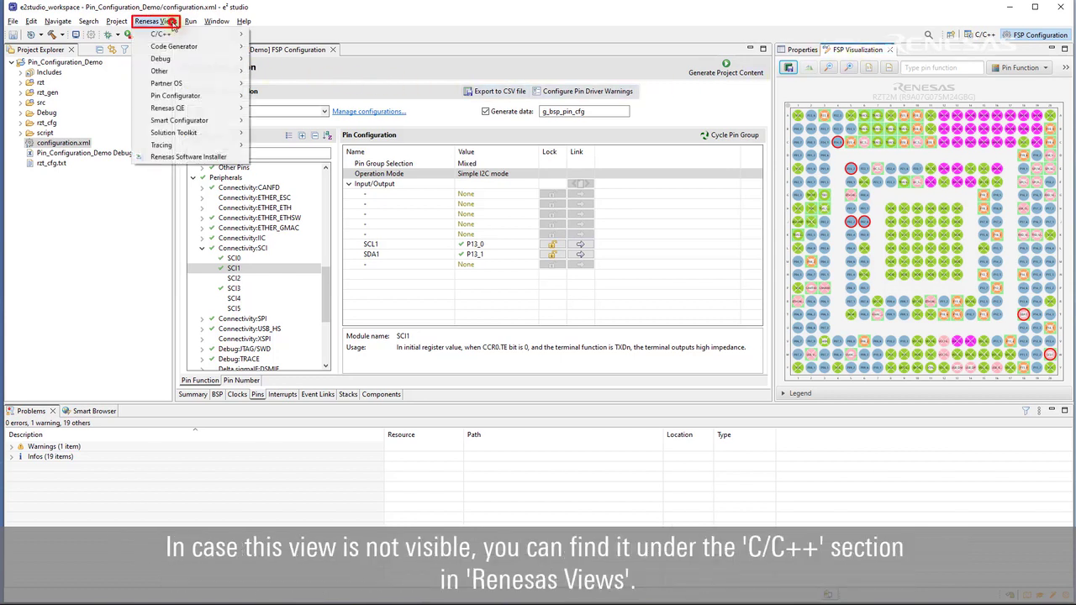
mouse_move(192, 36)
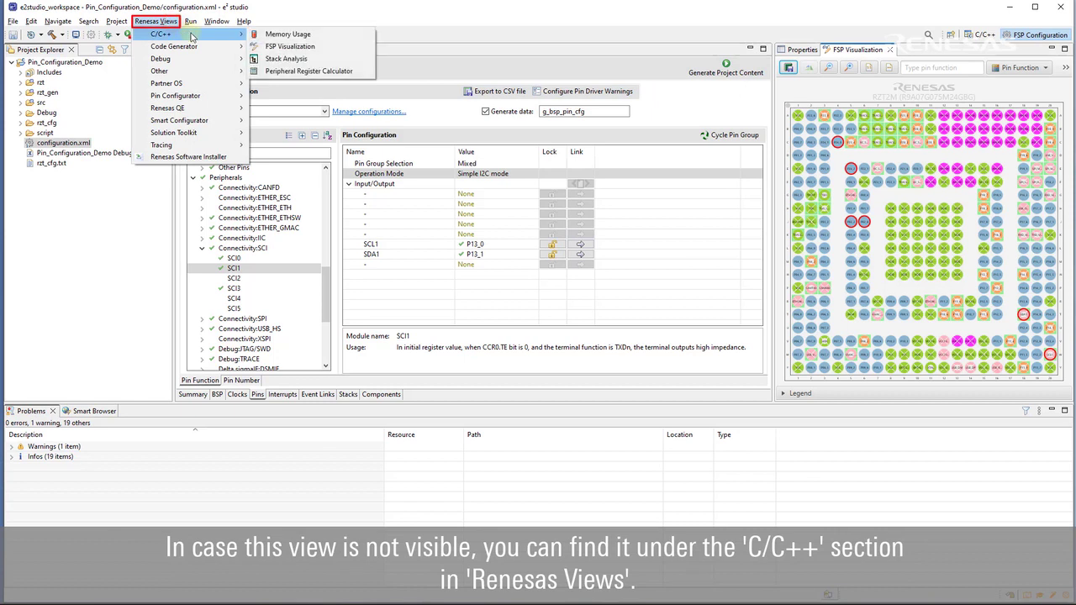
click(323, 48)
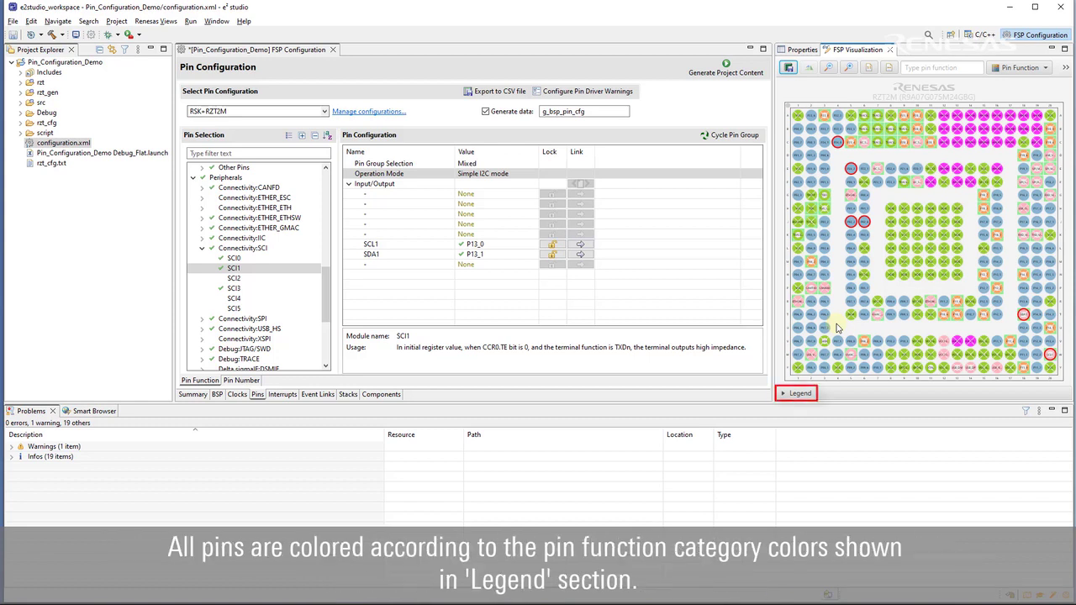
click(786, 394)
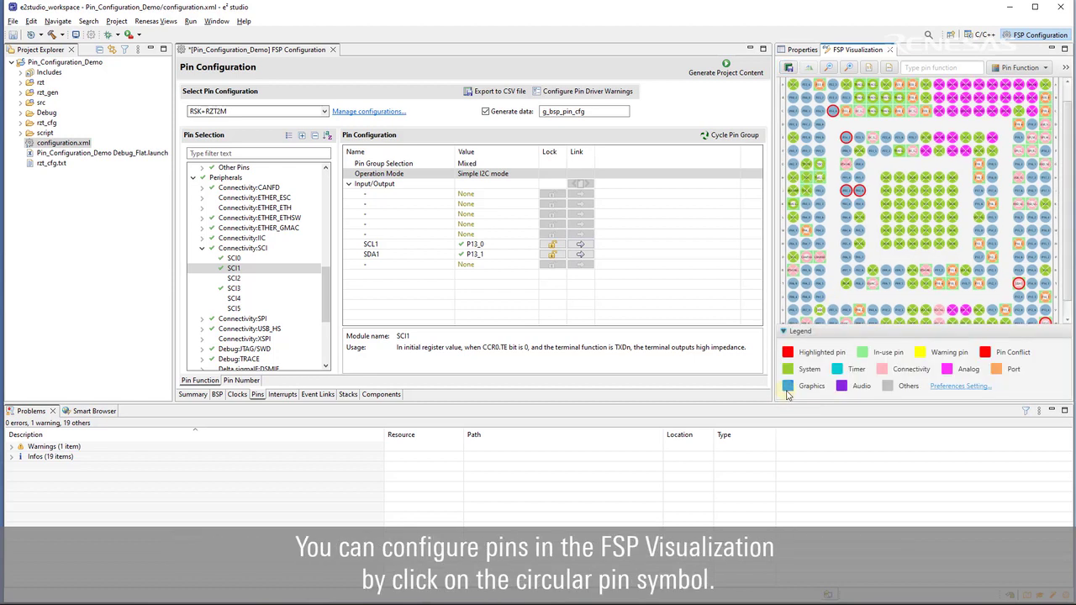
- Maximize the FSP Visualization view and assign the GTIOC6B function to pin P05_1 in the package diagram
click(1064, 48)
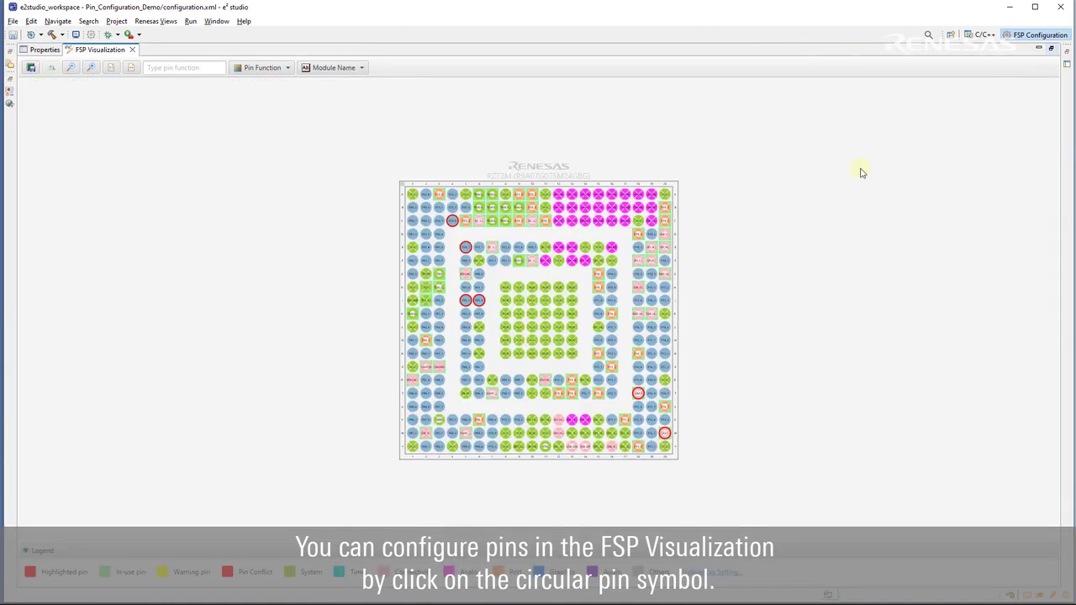
click(383, 377)
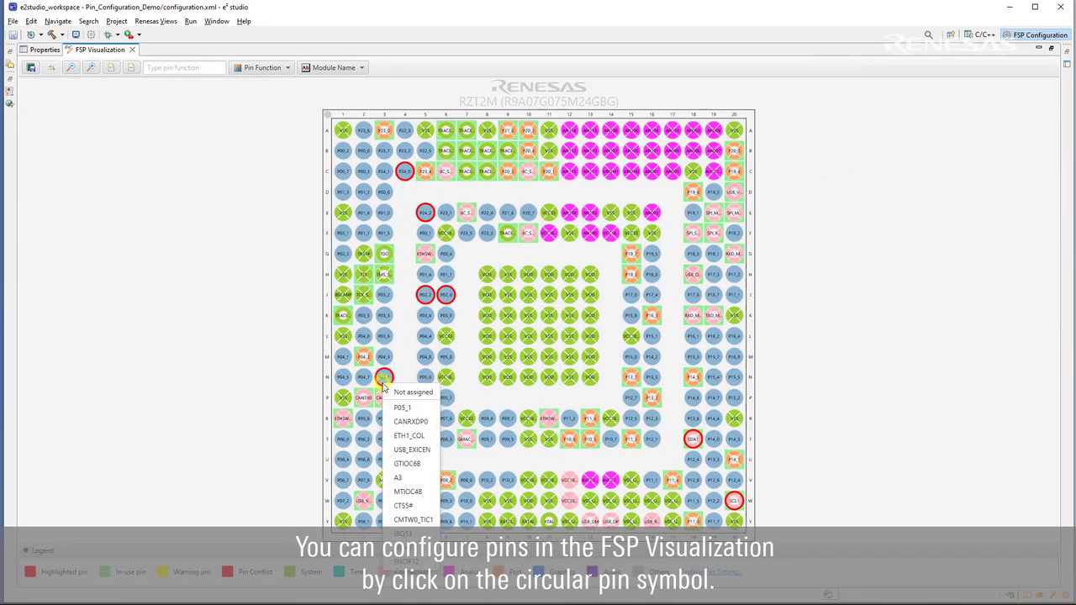
click(404, 467)
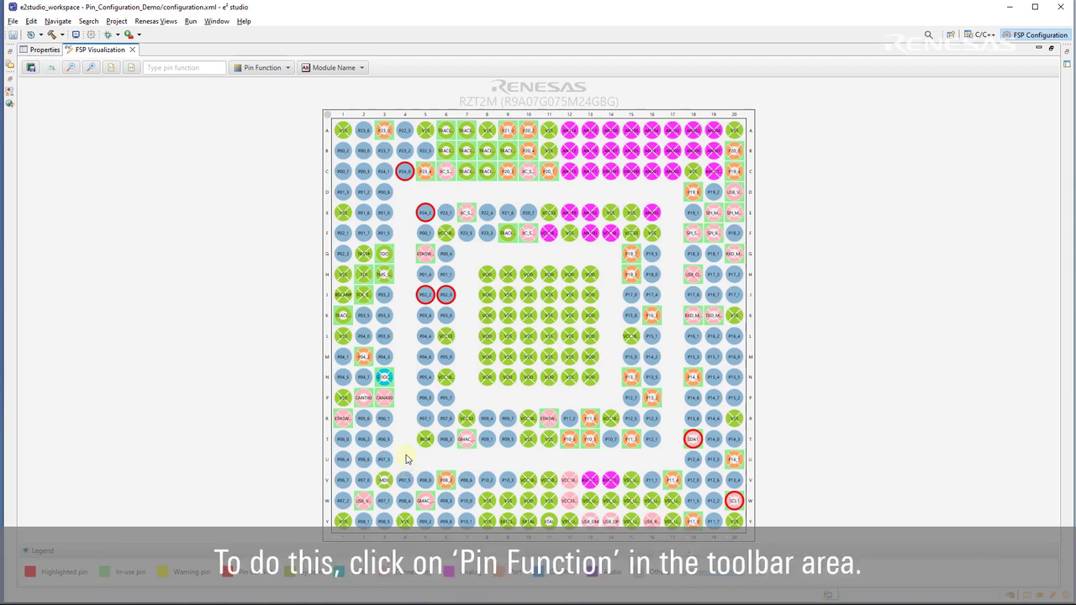
- Recolour the package diagram by Drive Capacity and Mode, and return the colouring to Pin Function
click(272, 71)
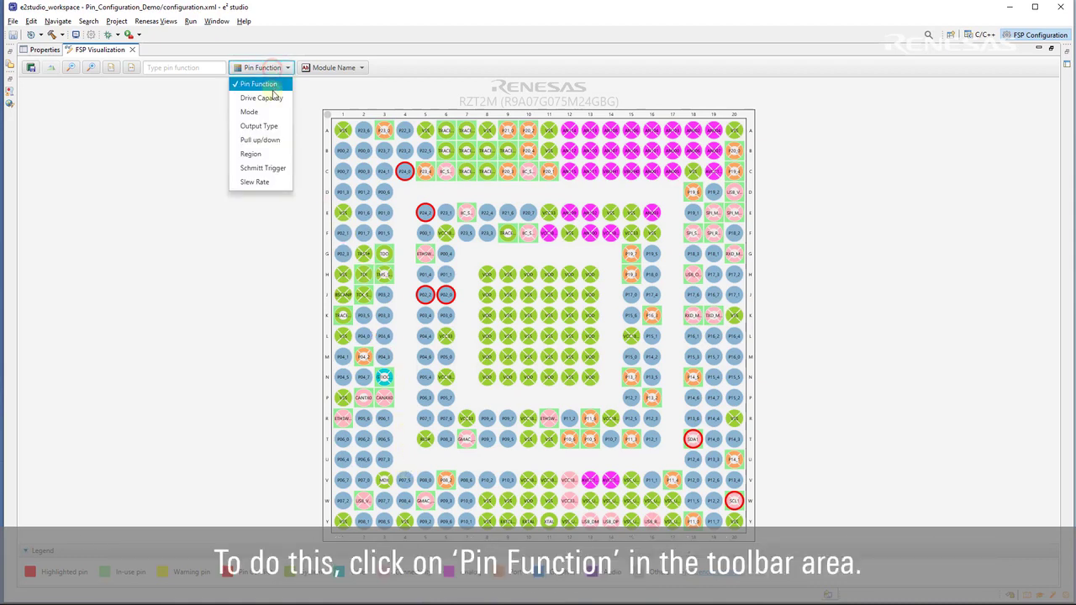
click(270, 98)
click(282, 69)
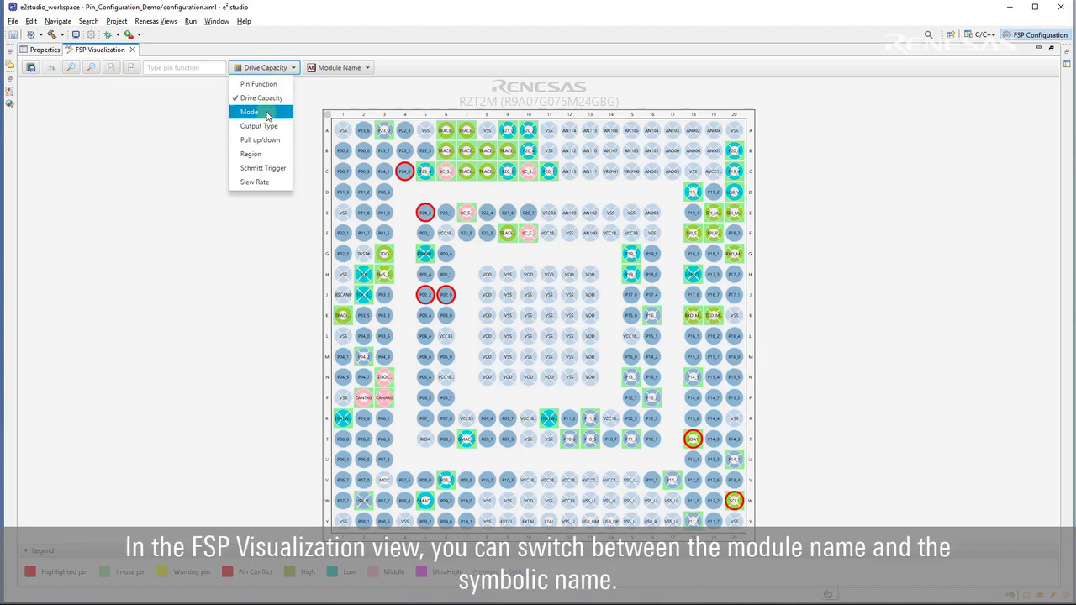
click(249, 112)
click(267, 71)
click(259, 84)
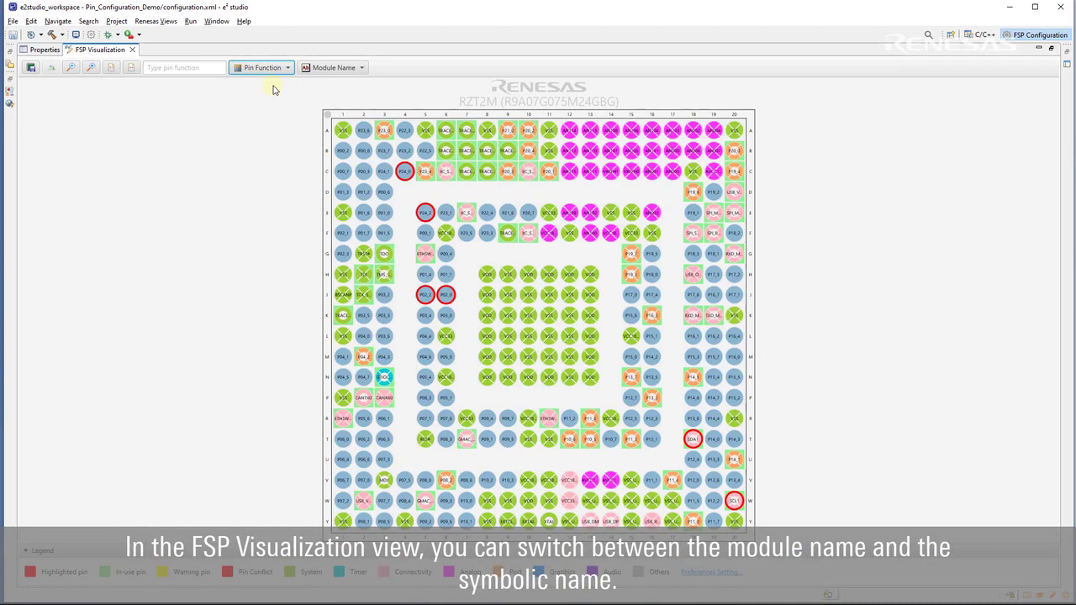
- Label the package diagram's pins by Symbolic Name and switch the labels back to Module Name
click(336, 69)
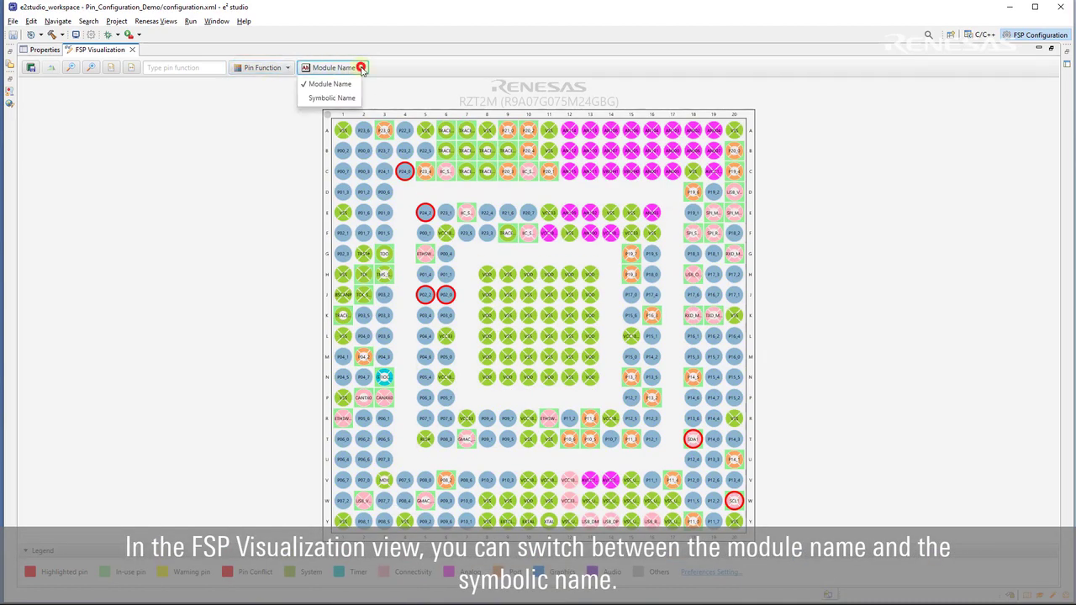
click(338, 99)
click(346, 67)
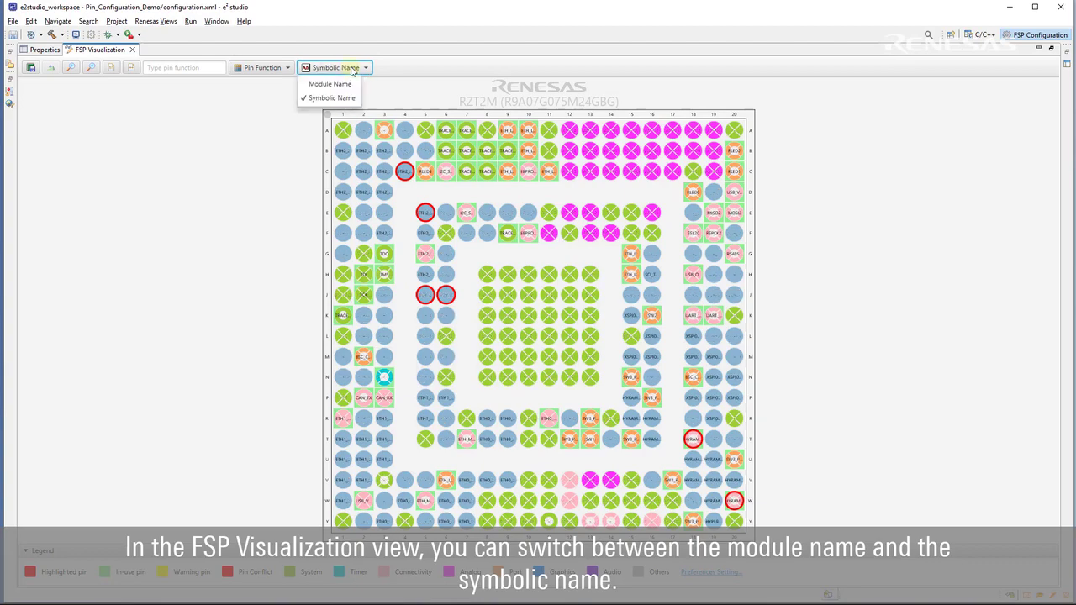
click(336, 84)
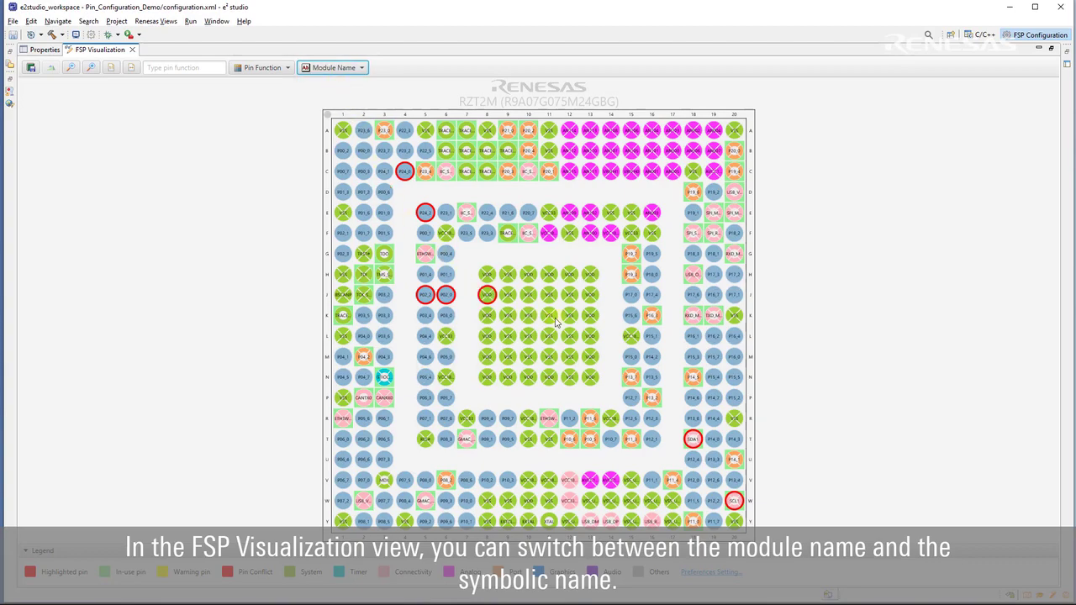
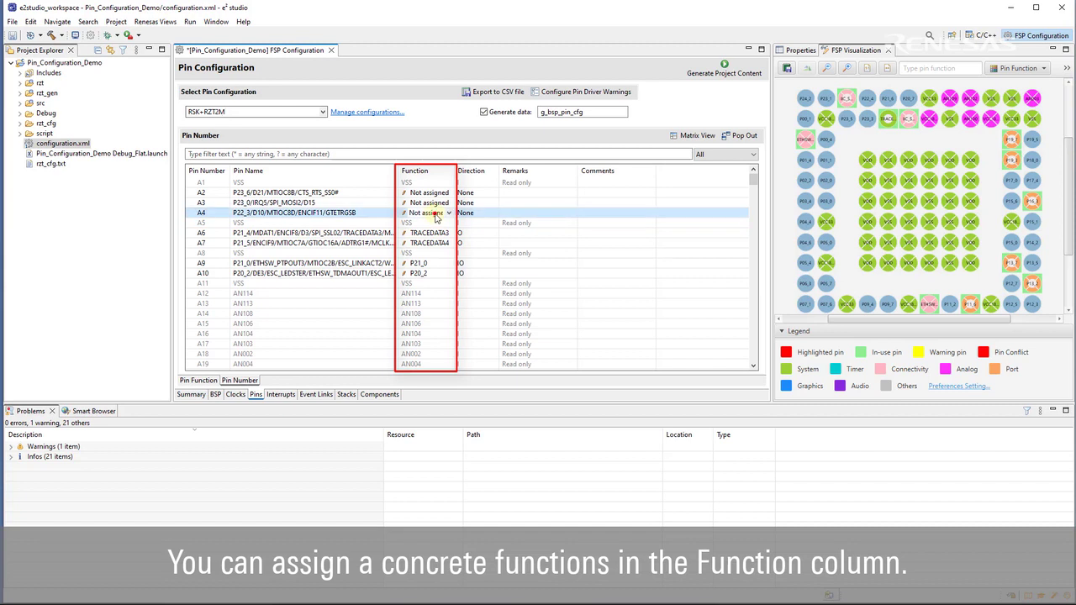
- Assign the MTIOC8D function to pin A4 and display the pin number table as a matrix
click(432, 259)
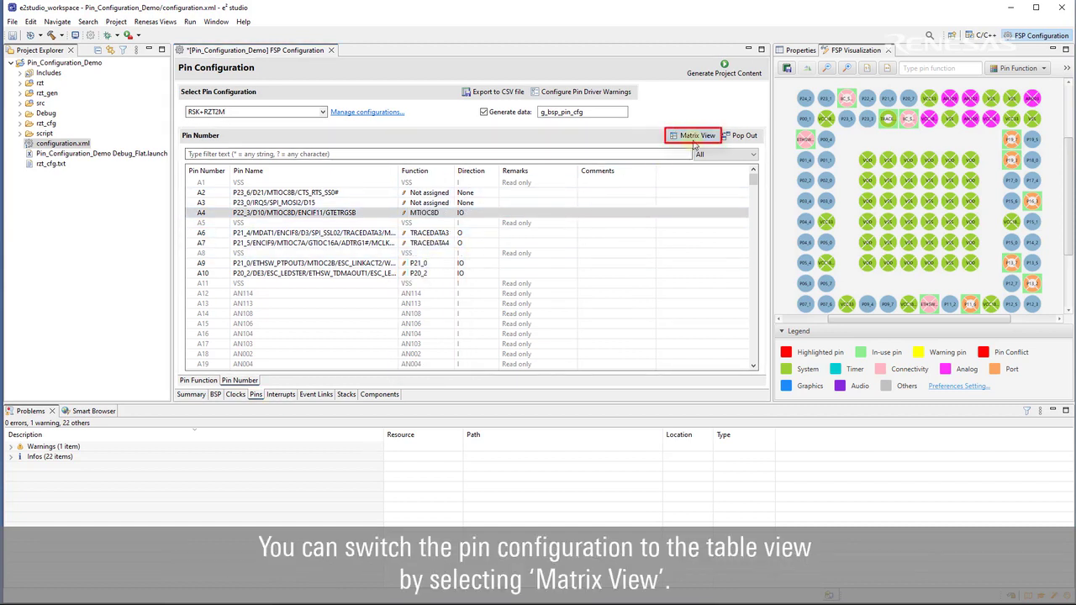
click(696, 137)
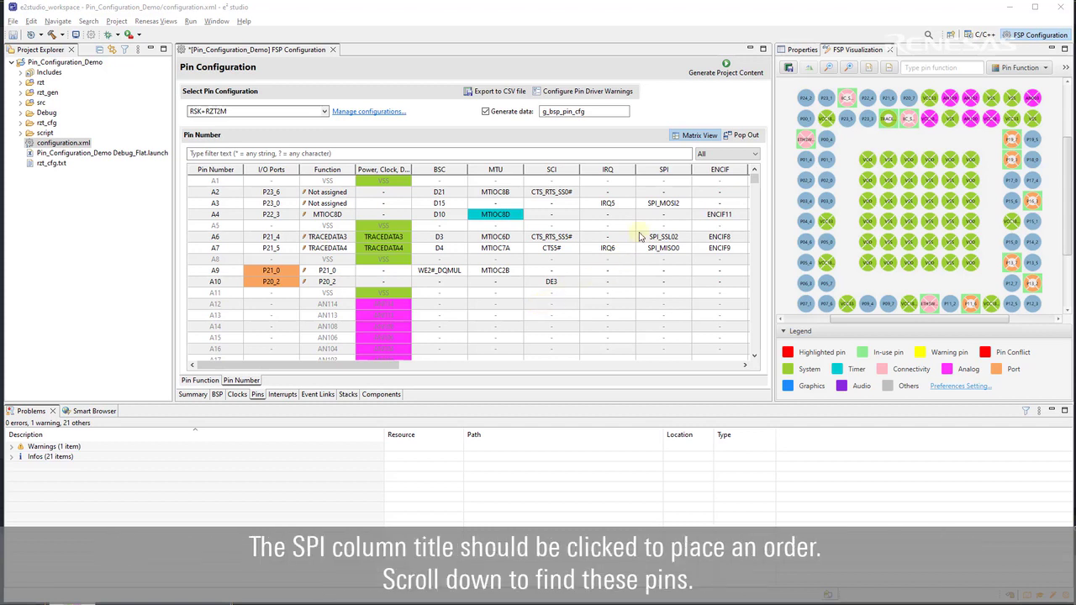
- Sort the pin matrix by the SPI column and assign the SPI_MISO2 function to port pin P18_6
click(681, 170)
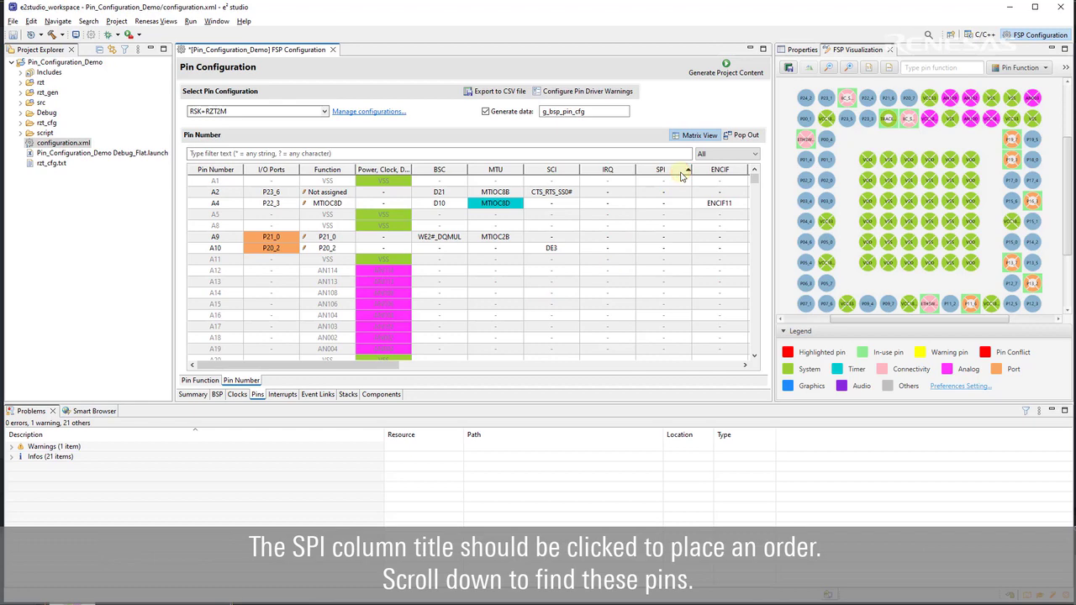
drag(755, 185, 760, 330)
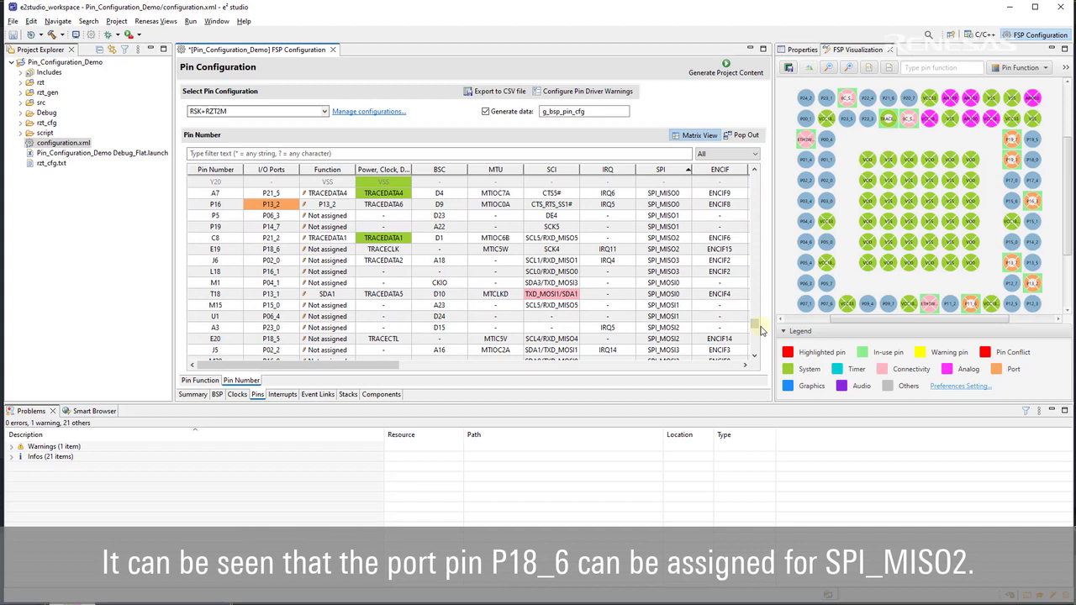
click(652, 251)
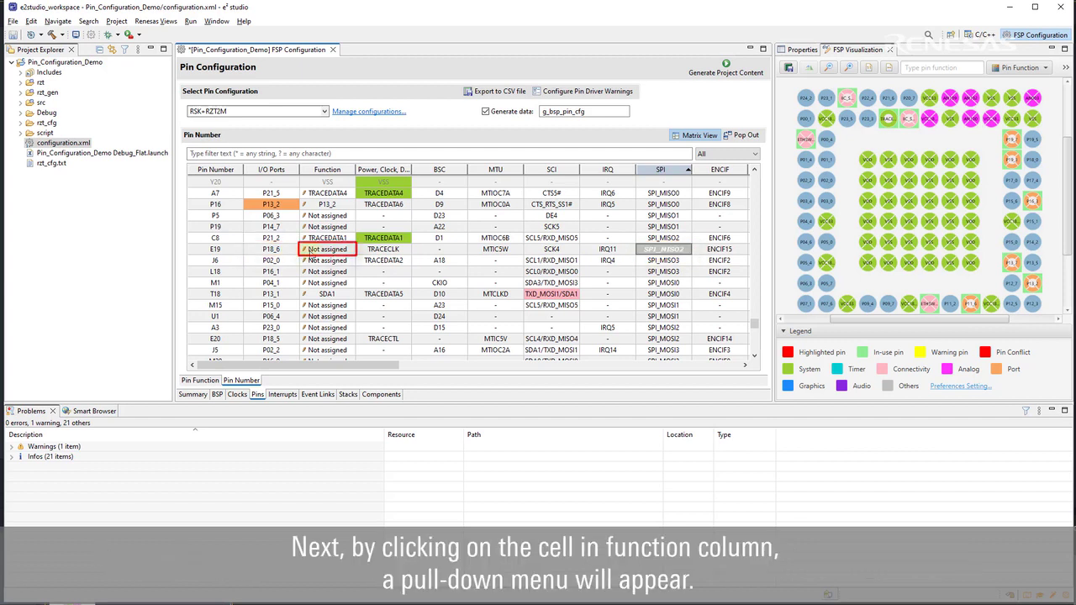
click(352, 250)
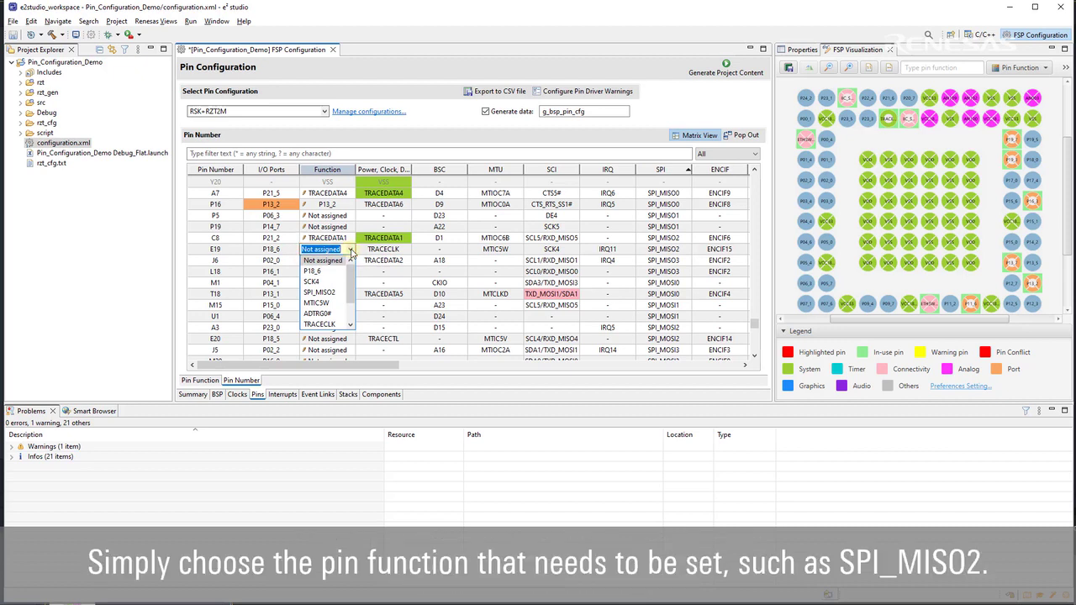
click(339, 294)
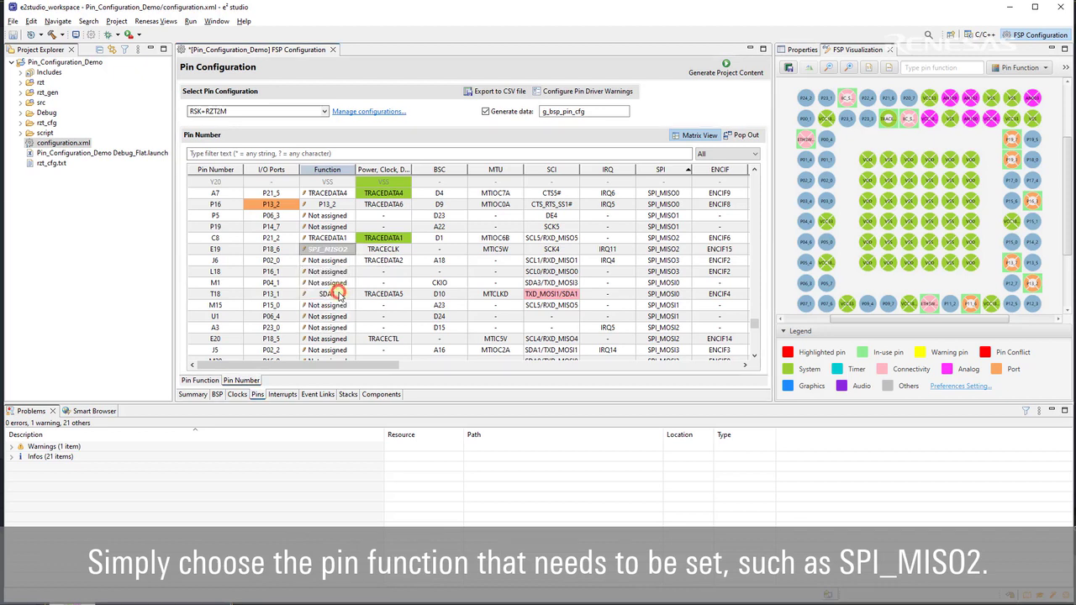
- Assign the SPI_MOSI2 function to port pin P18_5 in the pin matrix
click(664, 338)
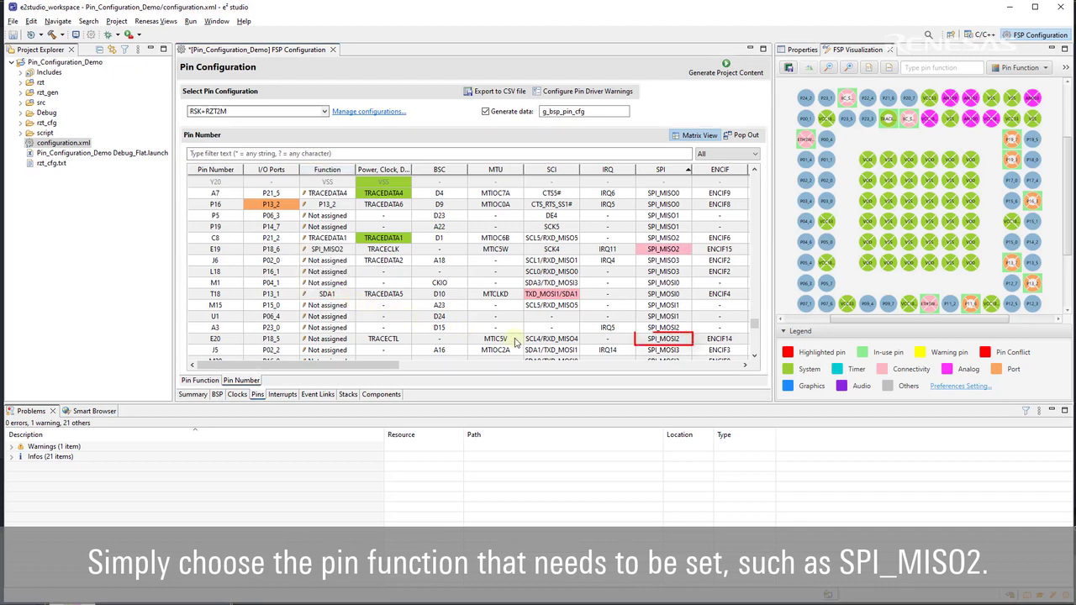
click(685, 340)
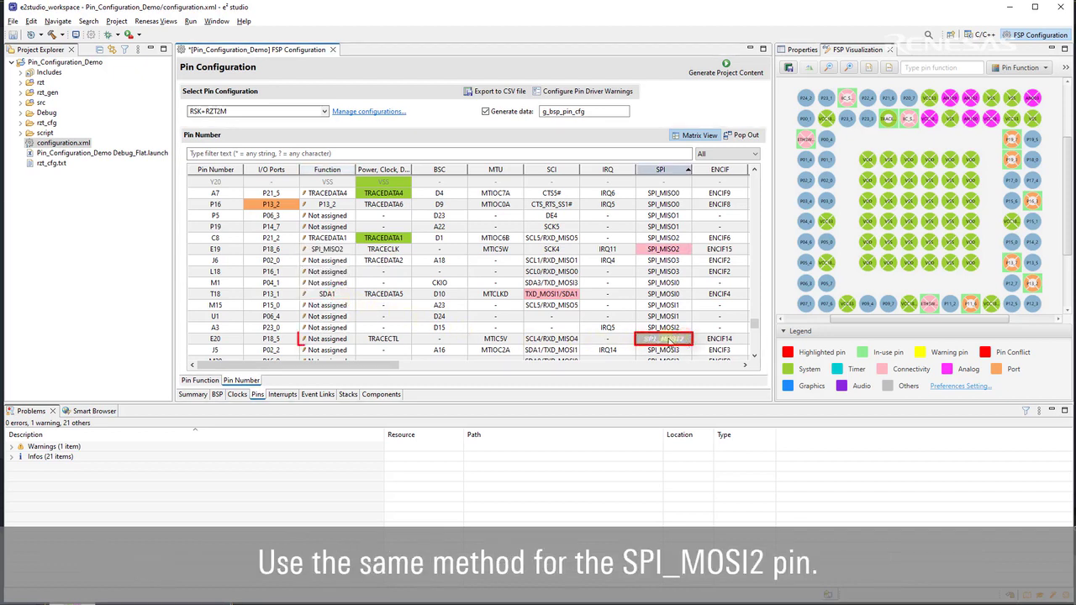
click(320, 338)
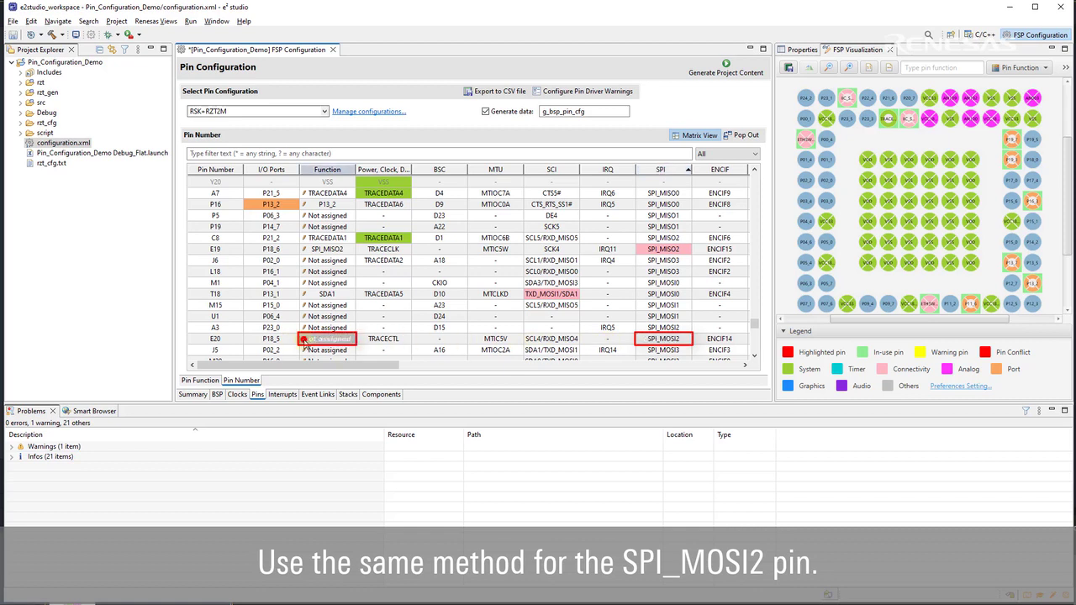
click(321, 381)
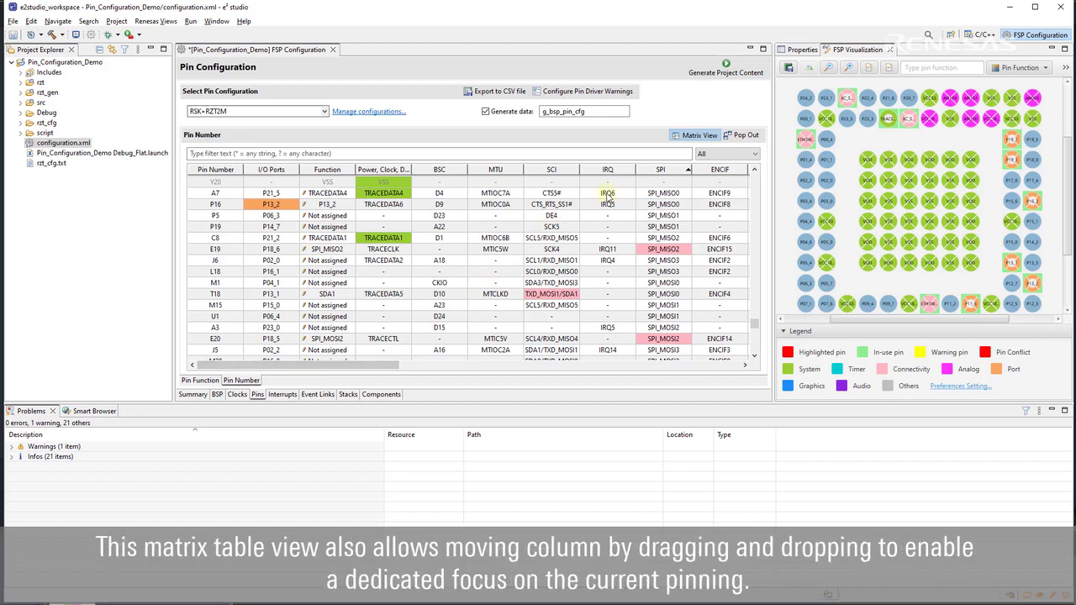
- Move the SPI column ahead of the IRQ column in the pin matrix
drag(643, 171, 567, 172)
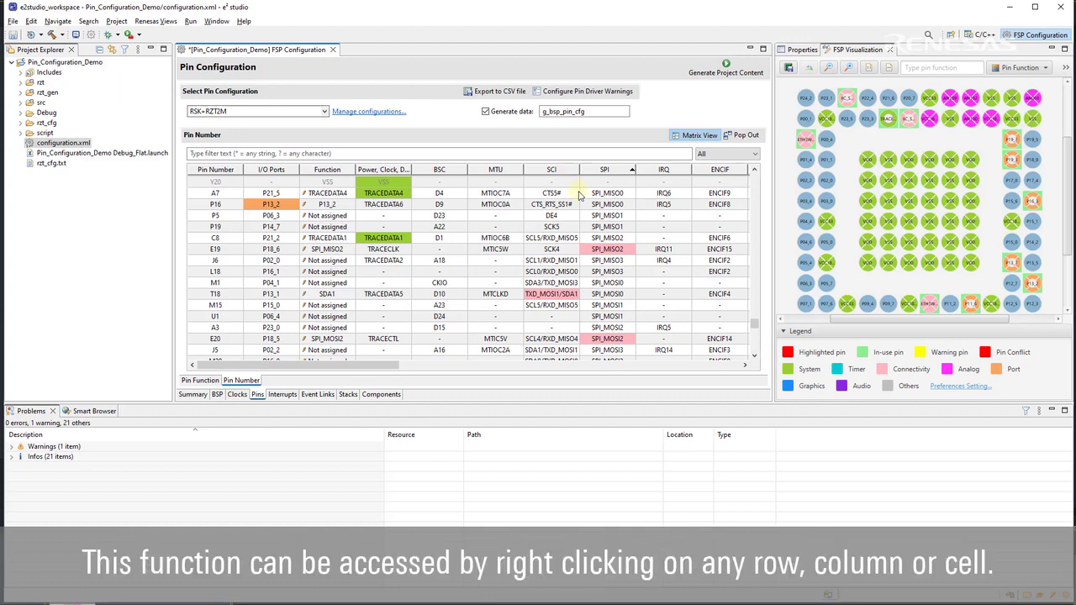
- Freeze the pin matrix at the IRQ cell of pin L18, check how the table scrolls, and unfreeze it
right_click(659, 272)
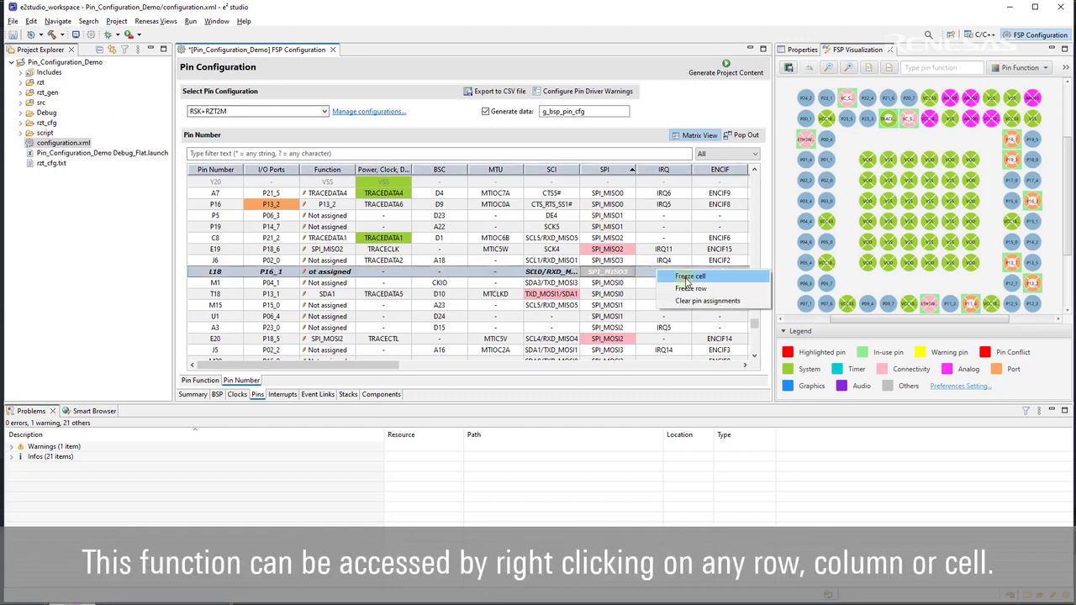
click(666, 278)
scroll(685, 302, down, 5)
scroll(687, 301, up, 3)
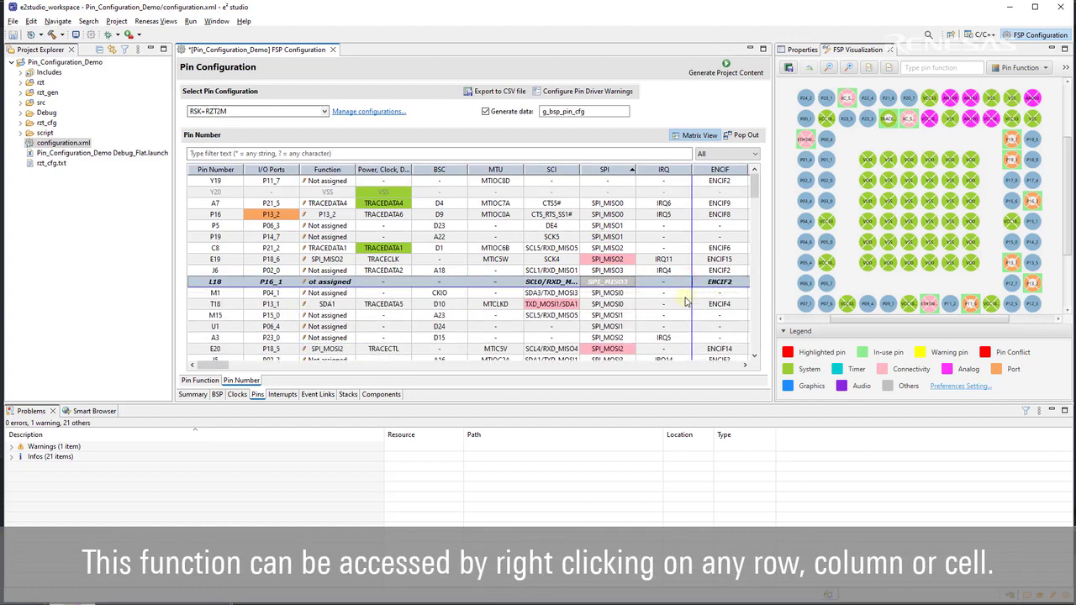
right_click(681, 287)
click(706, 303)
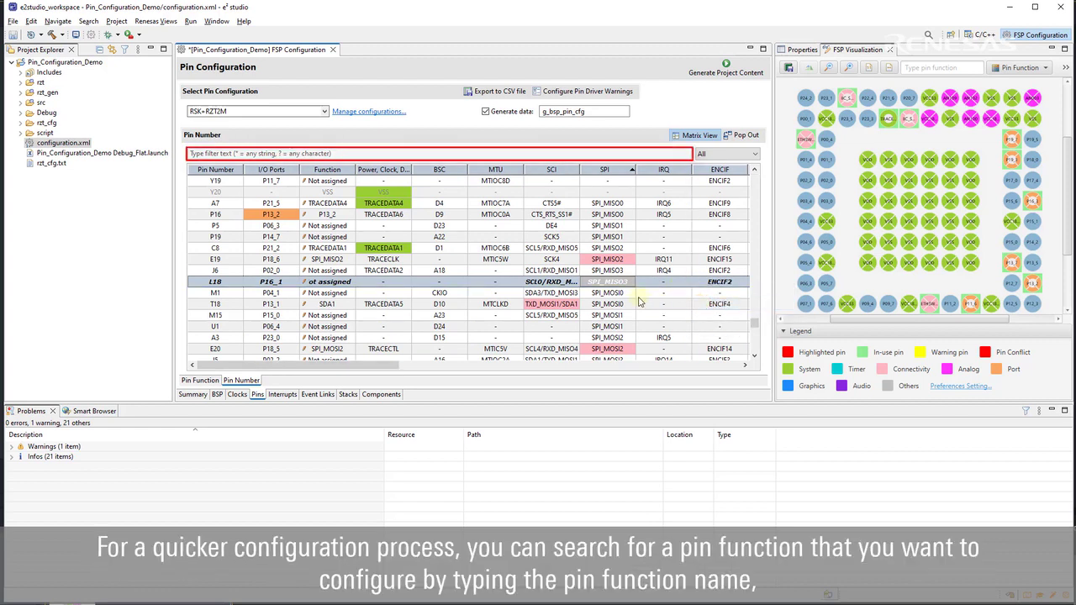
- Filter the pin matrix for the SPI_MISO2 function
click(344, 150)
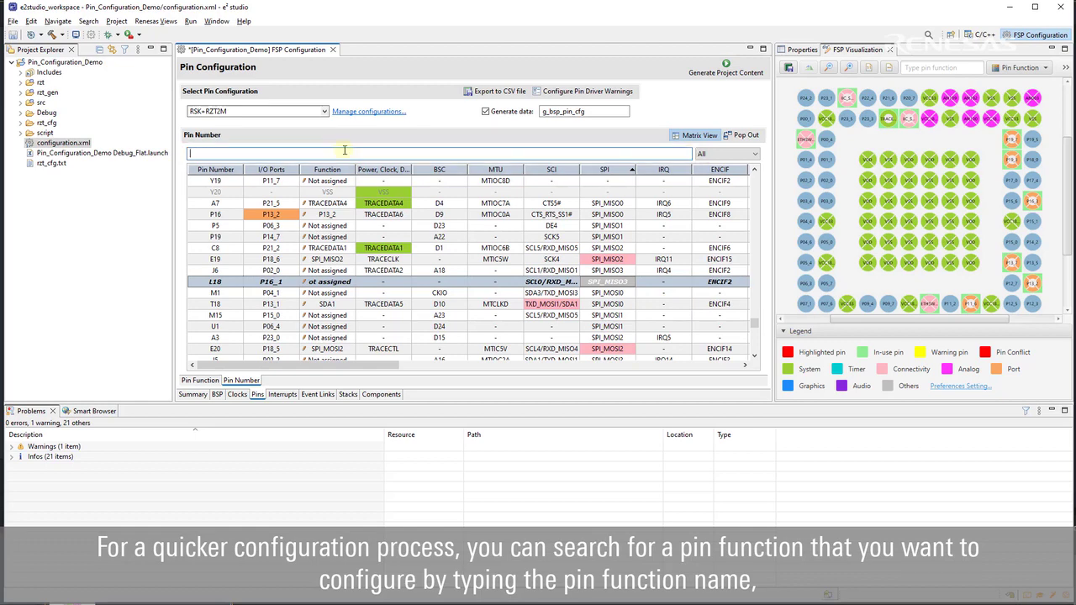
text(SPI_MISO)
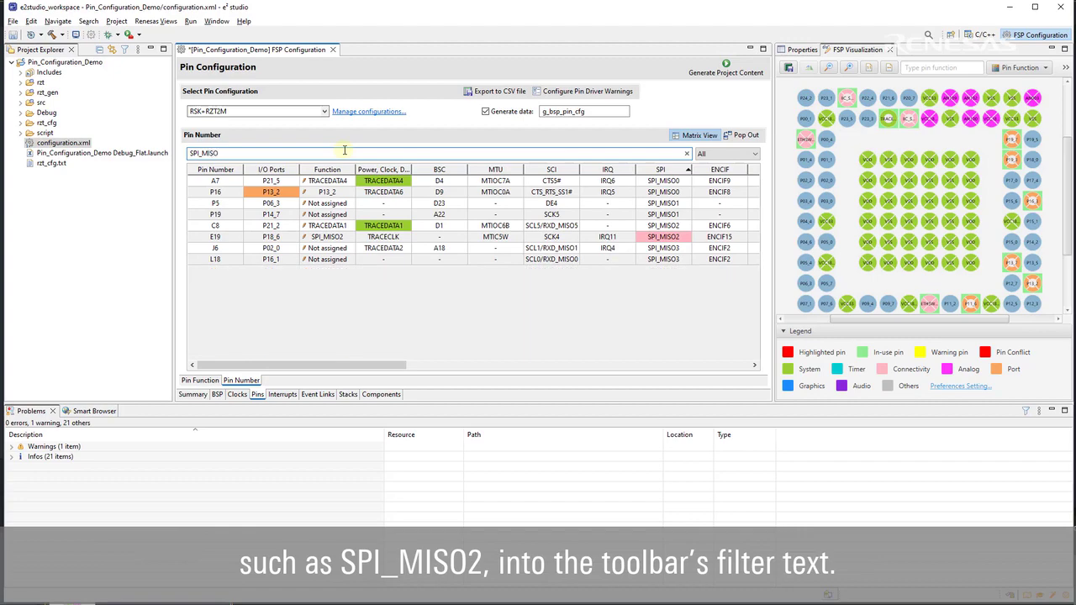
text(2)
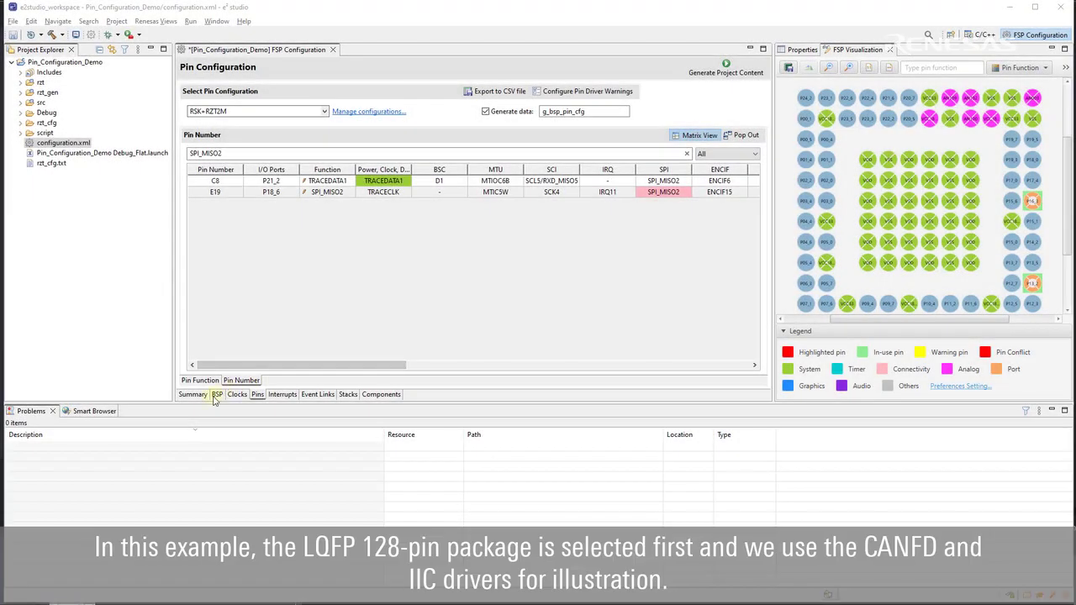
- Change the board support package's device to the 128-pin RZT2M part R9A07G075M01GFA
click(216, 394)
click(445, 163)
click(385, 171)
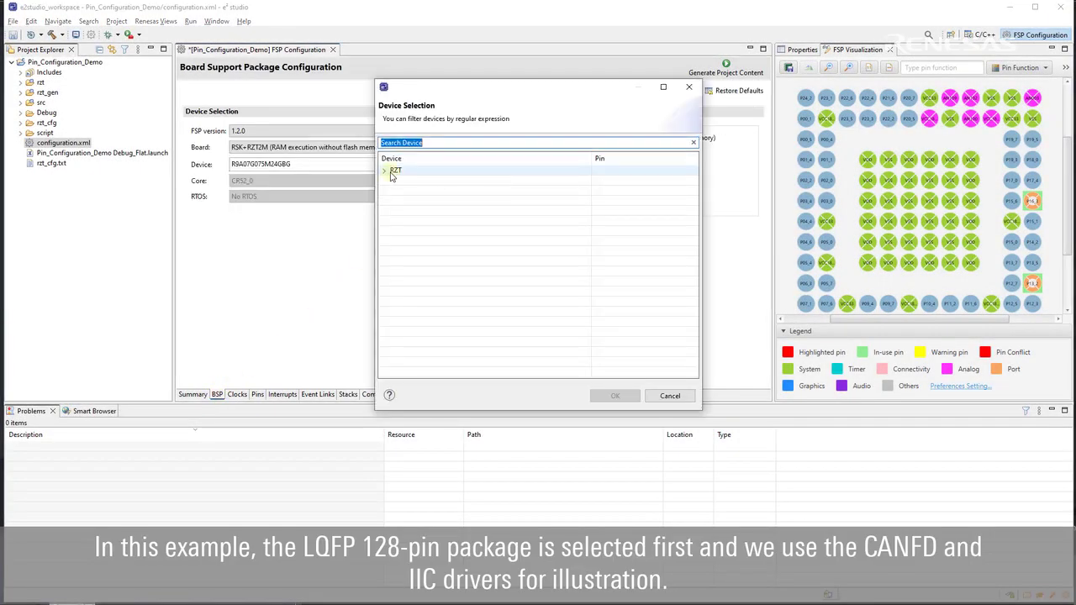
click(393, 190)
click(401, 200)
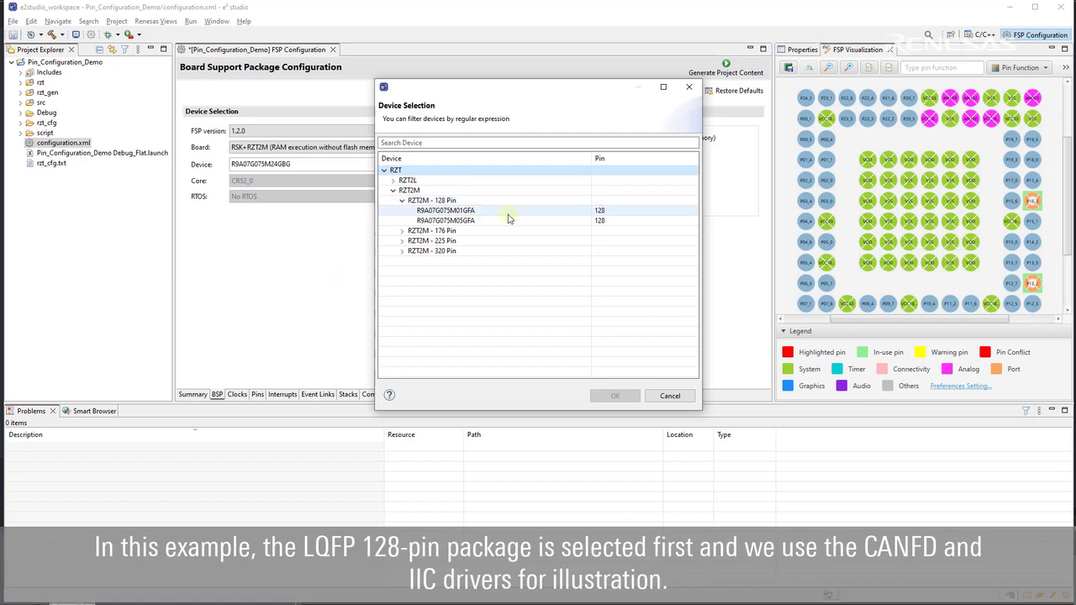
click(508, 212)
click(615, 396)
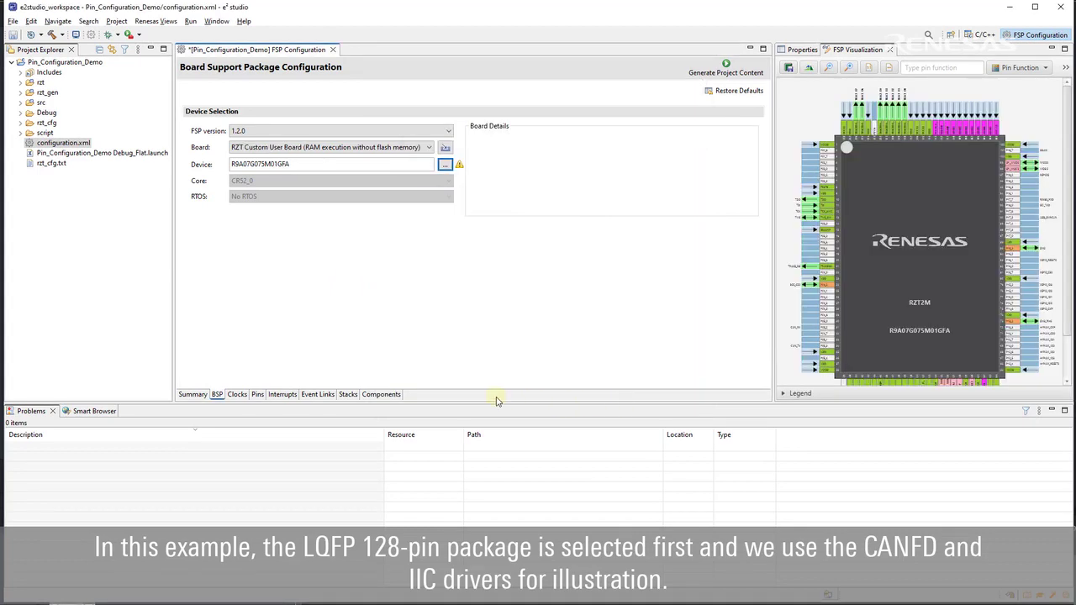
- Set the operation mode of CANFD0 under Connectivity:CANFD to Enabled, with CANRX0 on P05_2 and CANTX0 on P05_3
click(257, 394)
drag(327, 247, 320, 284)
scroll(320, 284, down, 3)
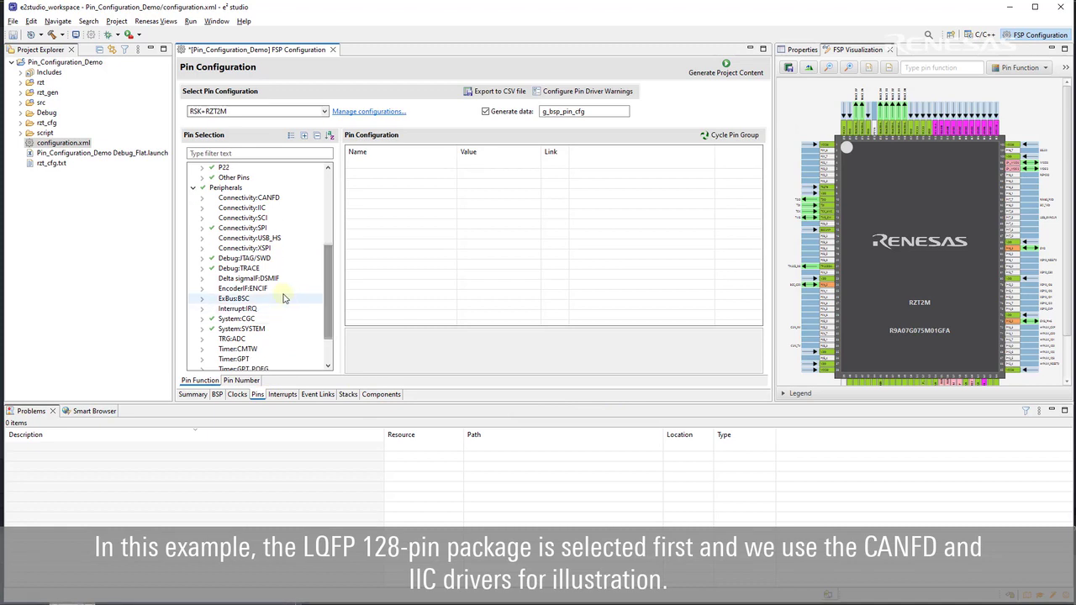
click(201, 197)
click(202, 228)
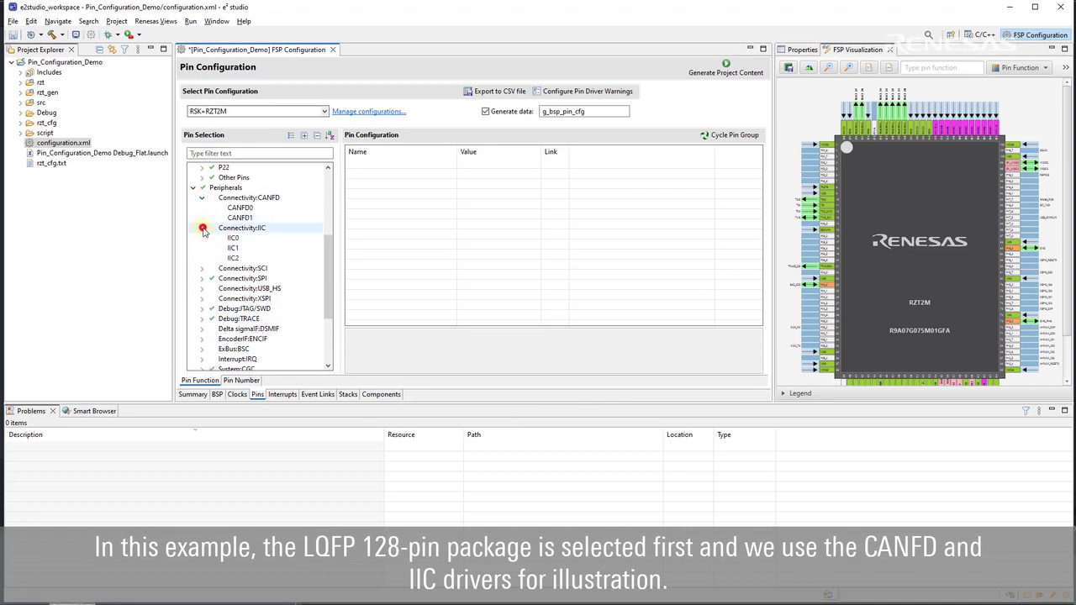
click(251, 212)
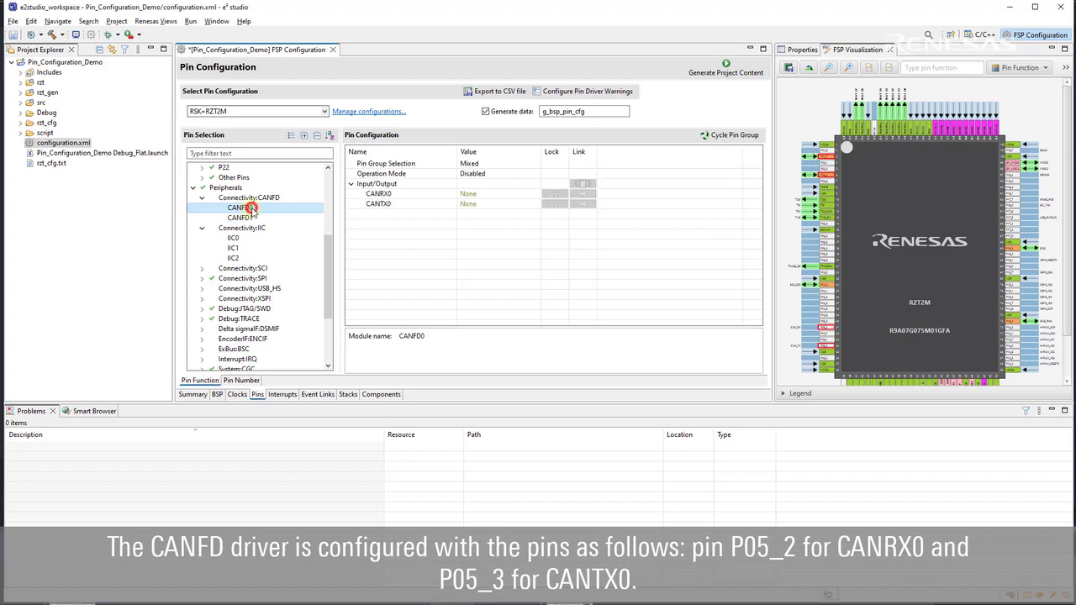
click(496, 174)
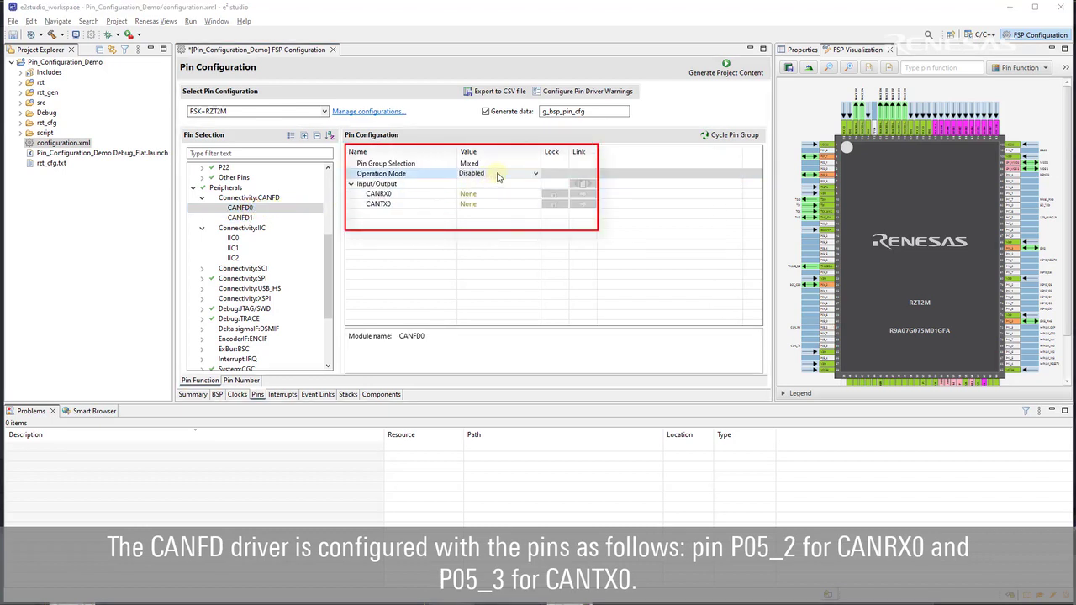
click(494, 186)
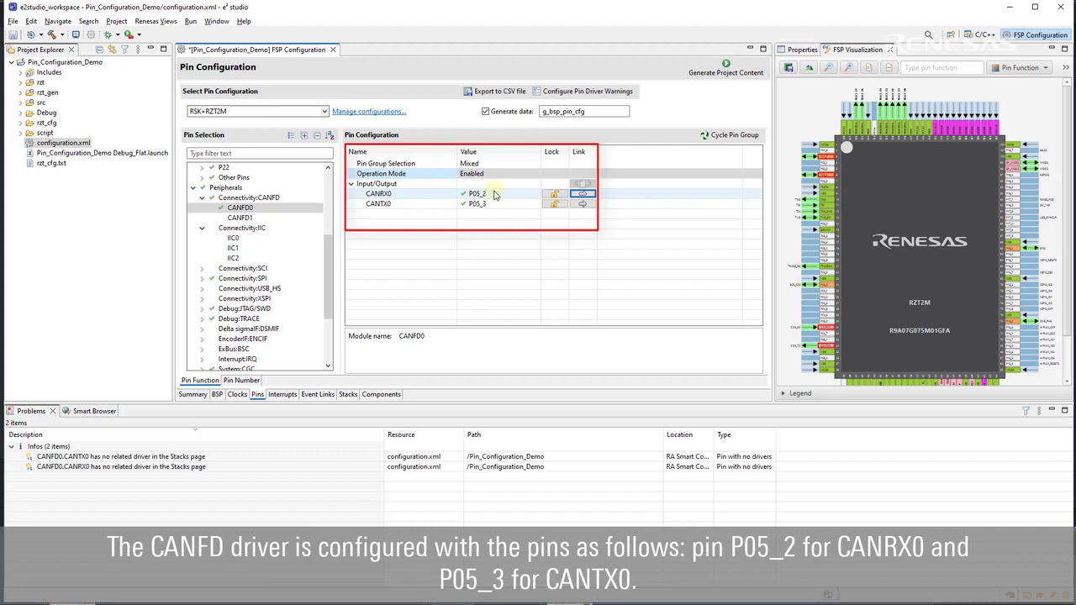
- Set the operation mode of IIC1 under Connectivity:IIC to Enabled, with IIC_SCL1 on P05_2 and IIC_SDA1 on P05_3, and check the reported errors
click(242, 249)
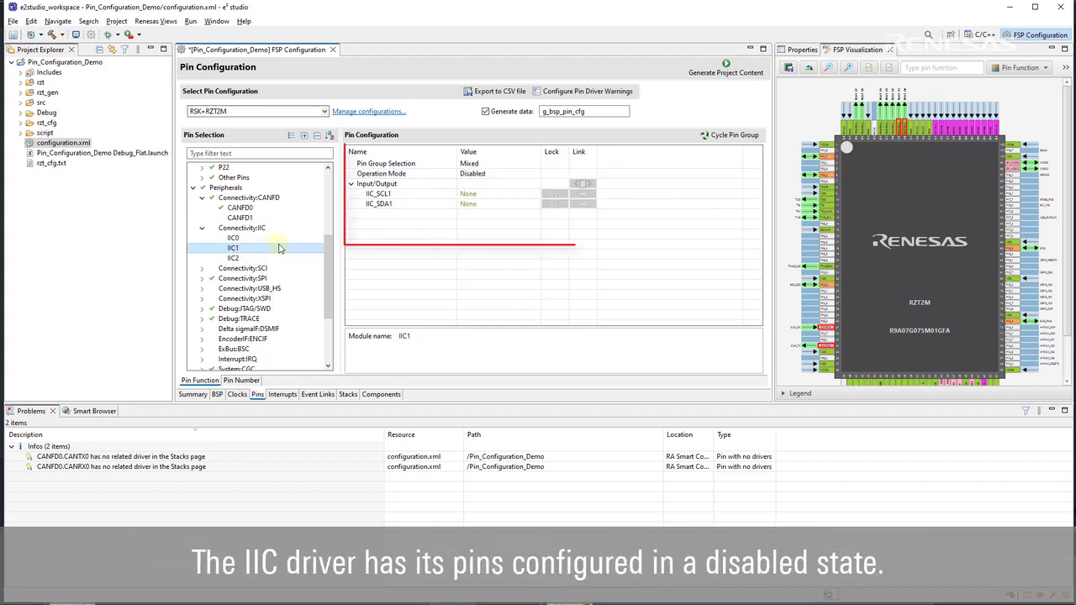
click(493, 180)
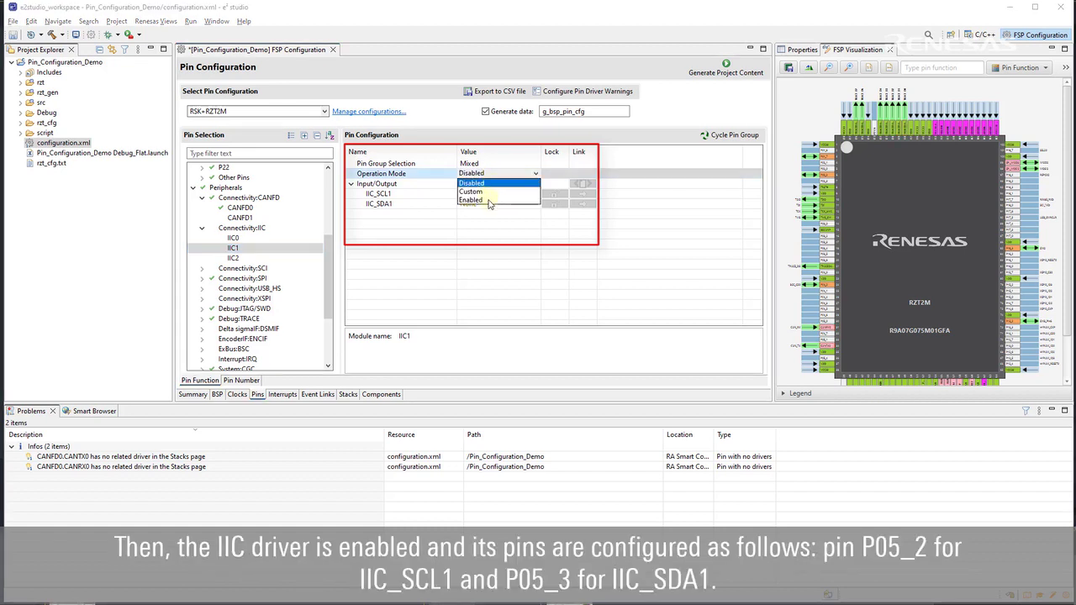
click(490, 200)
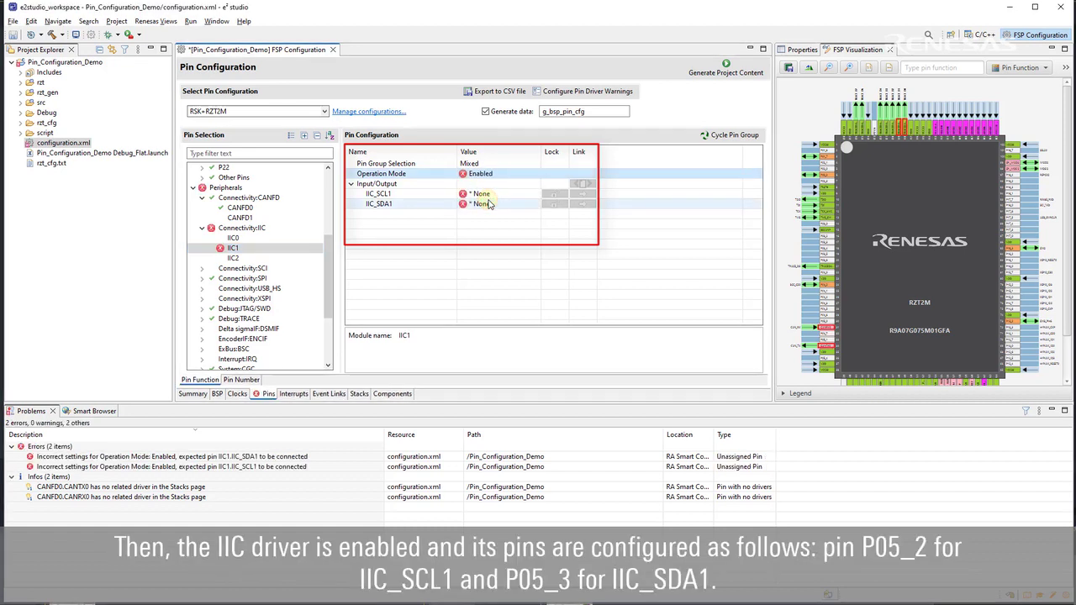
click(487, 194)
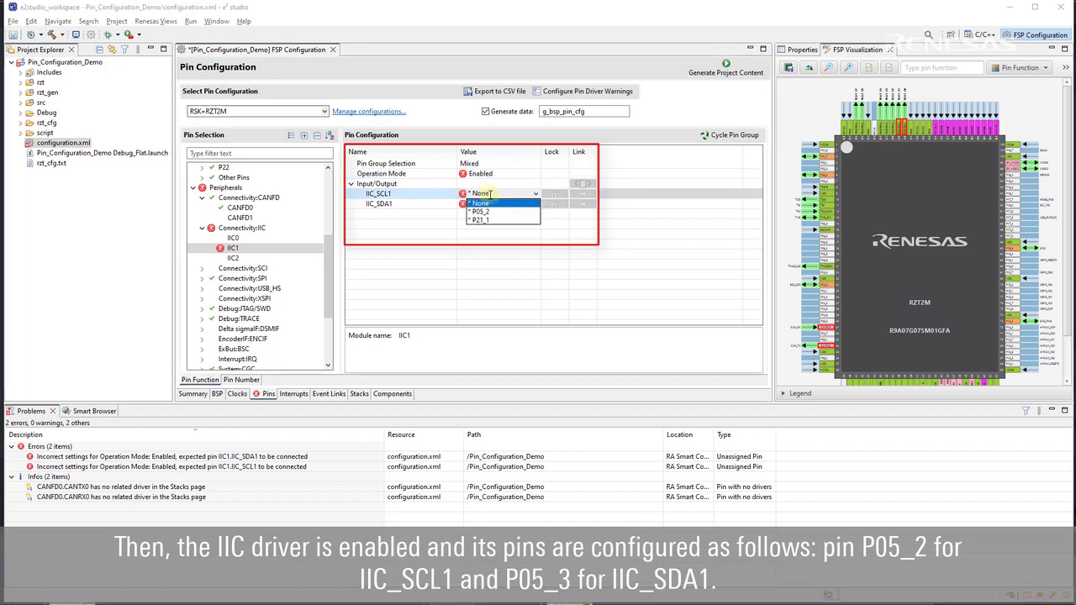
click(492, 213)
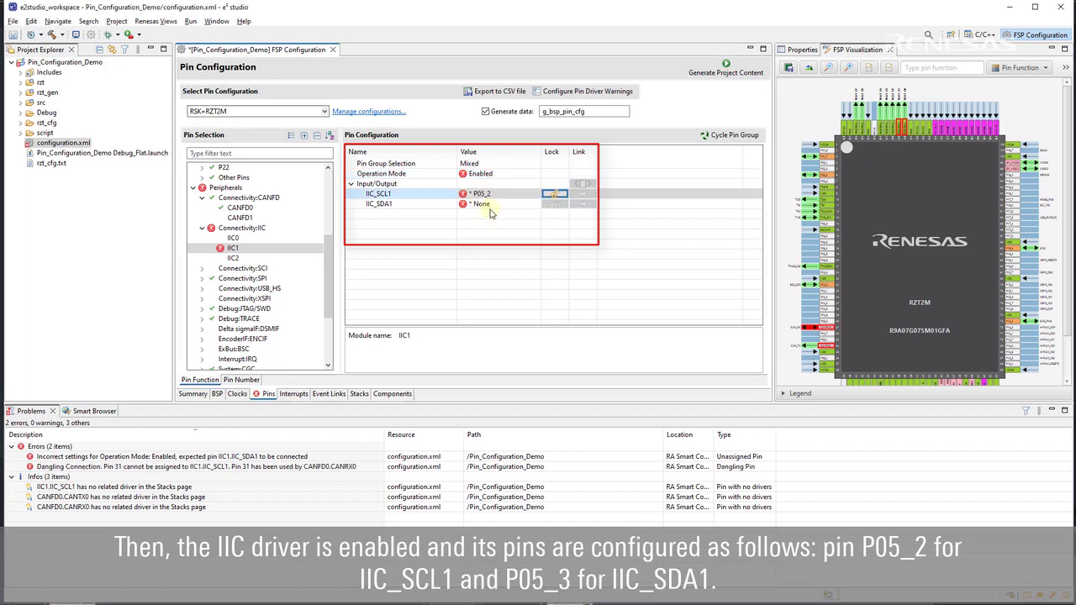
click(499, 201)
click(487, 222)
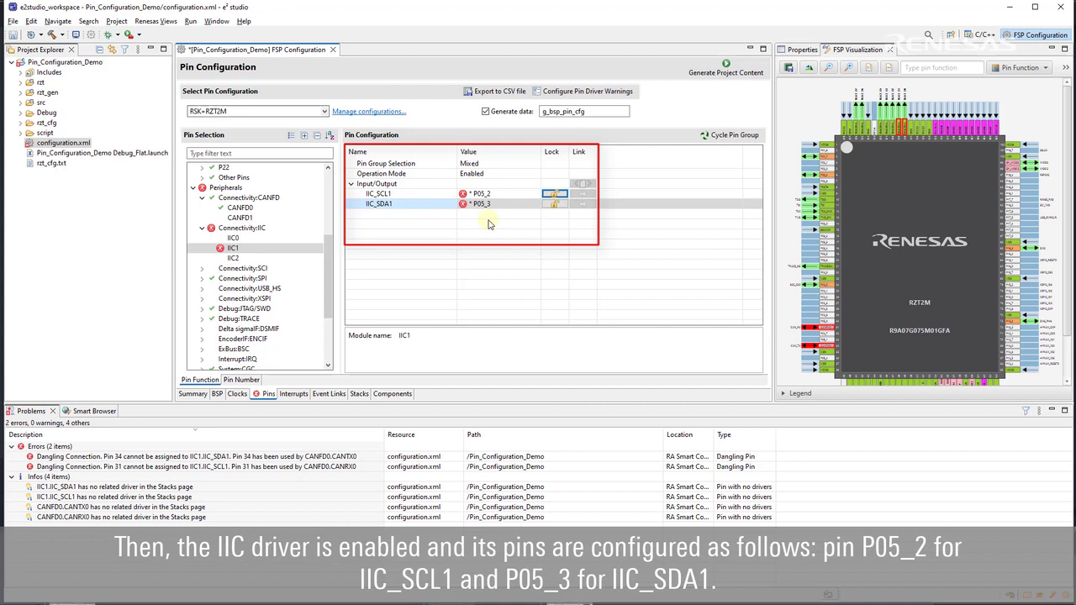
click(74, 449)
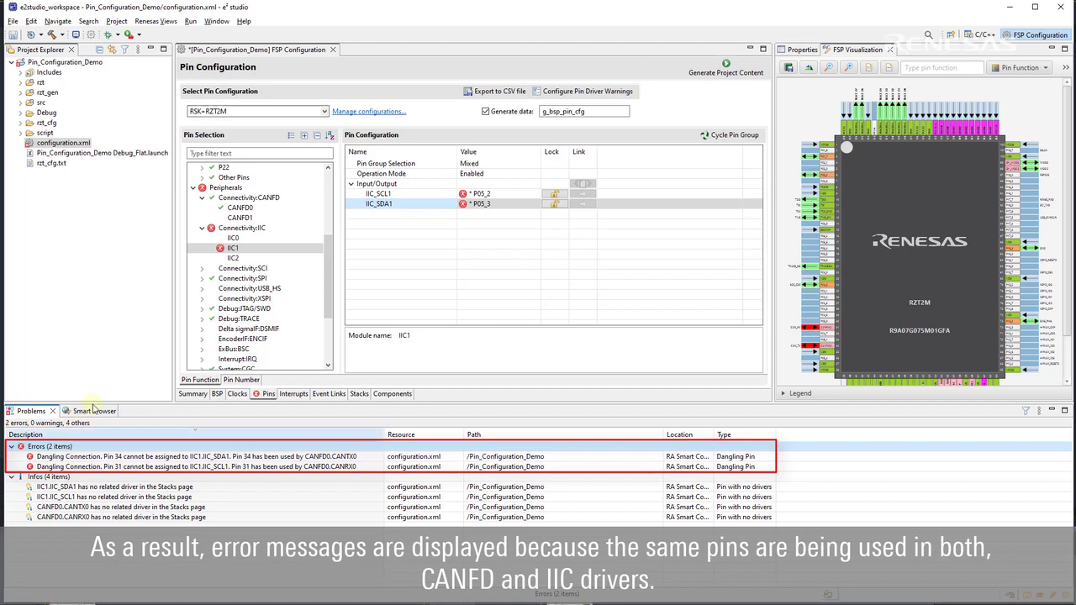
- Reassign the IIC1 pins to P21_1 for IIC_SCL1 and P21_2 for IIC_SDA1, and review the reported errors
click(227, 208)
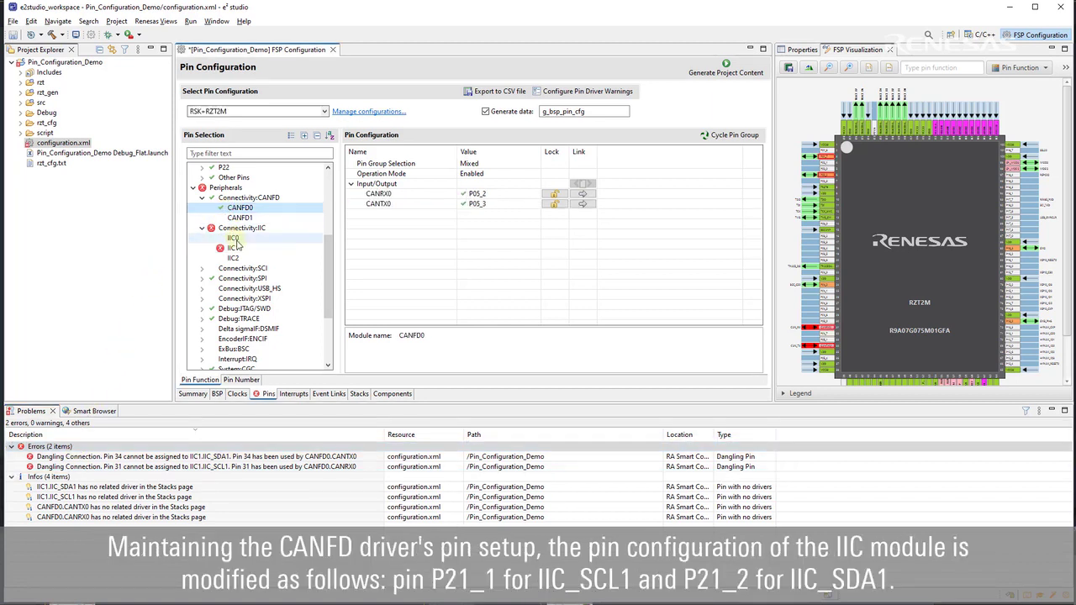
click(240, 248)
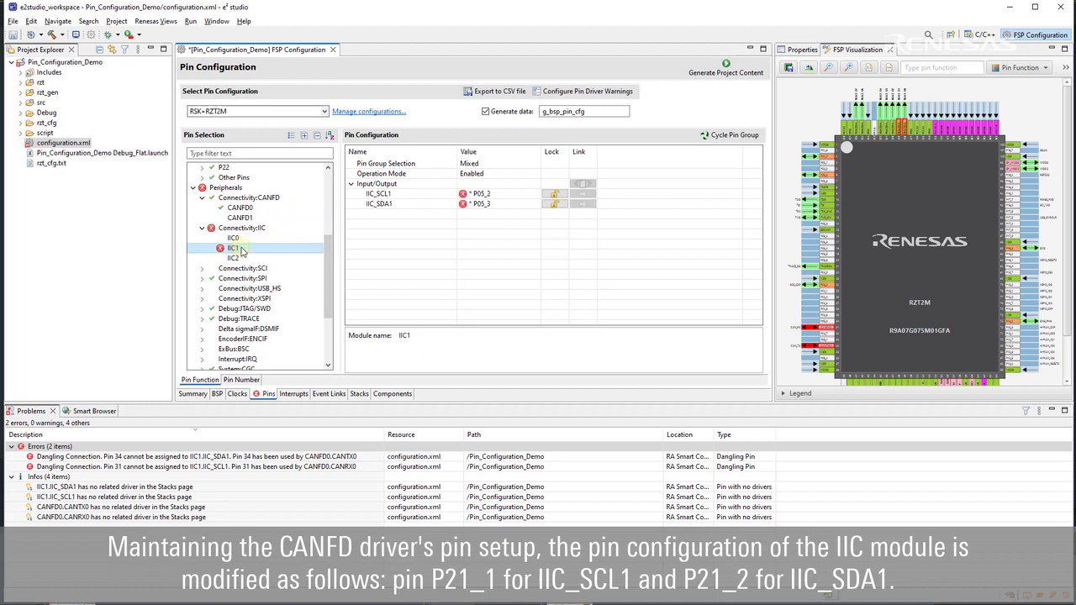
click(495, 194)
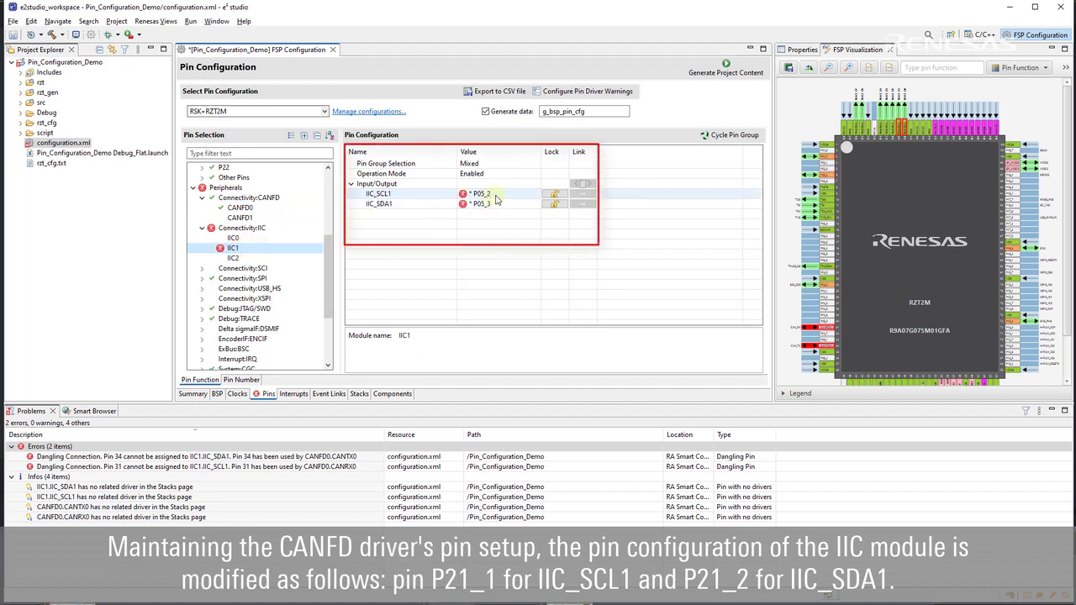
click(495, 194)
click(494, 220)
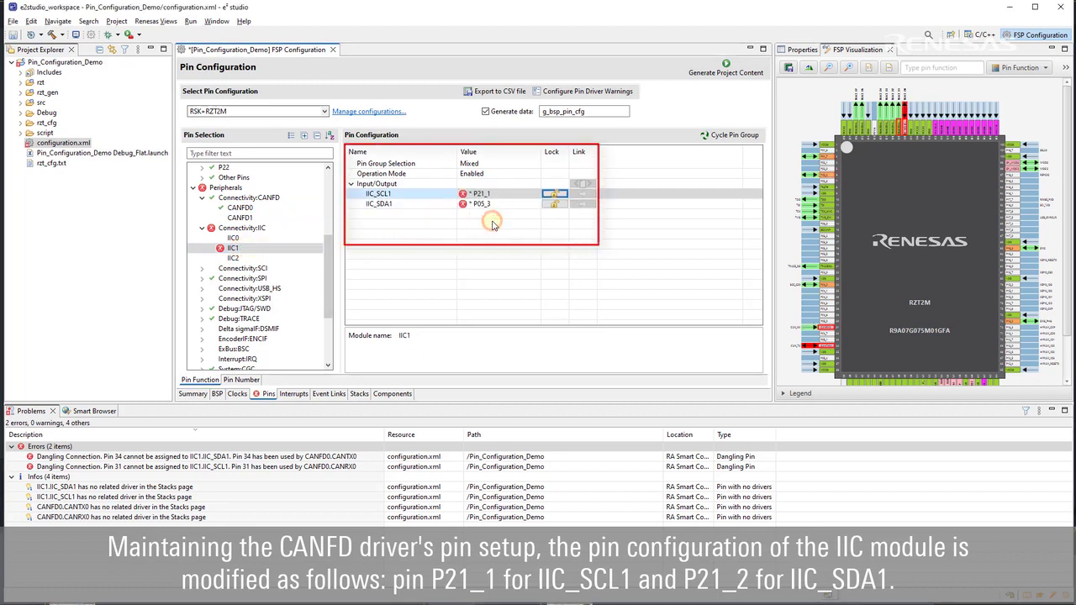
click(496, 205)
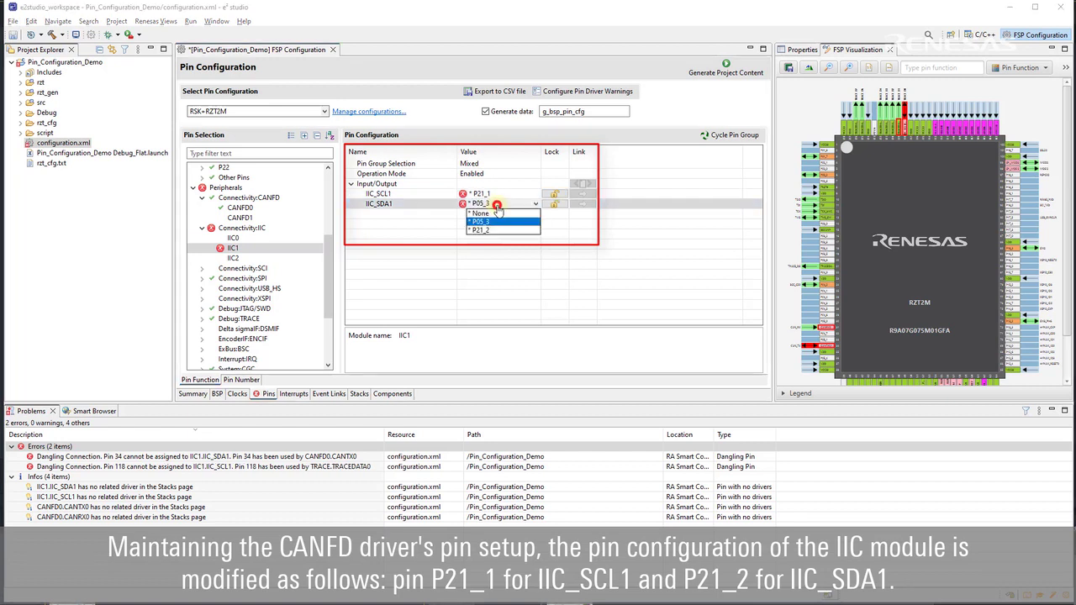
click(492, 234)
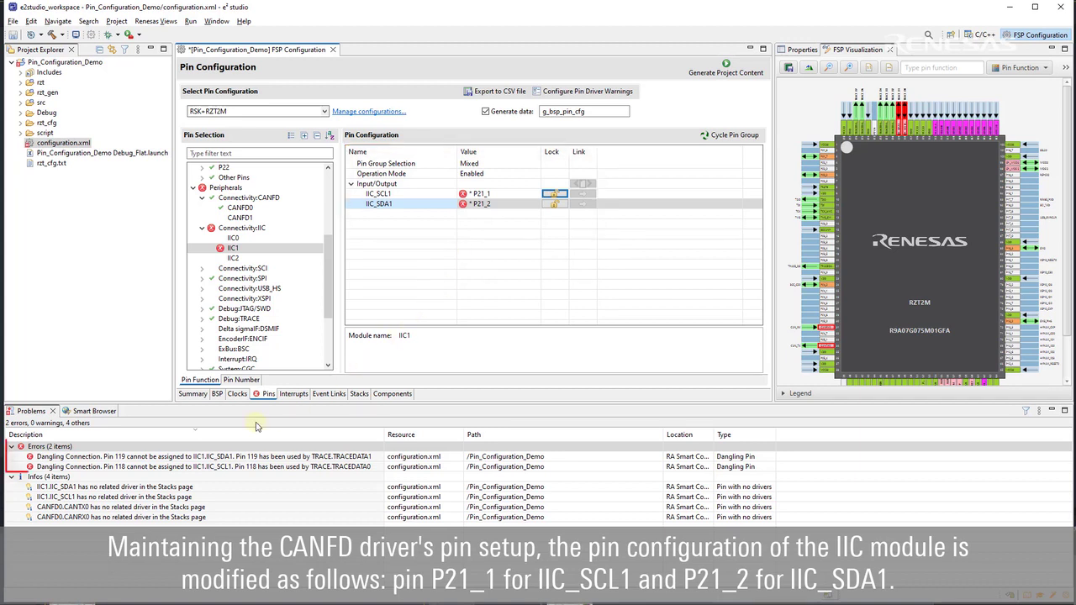
click(90, 447)
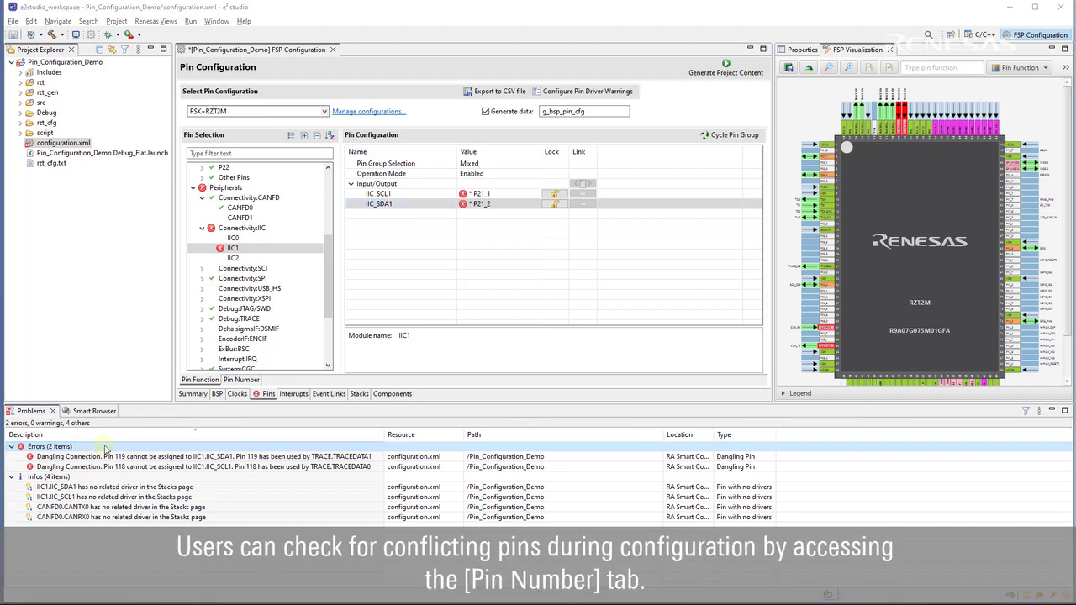
- Check the conflicting IIC1 pins in the pin number list and inspect them up close in the package view
click(244, 380)
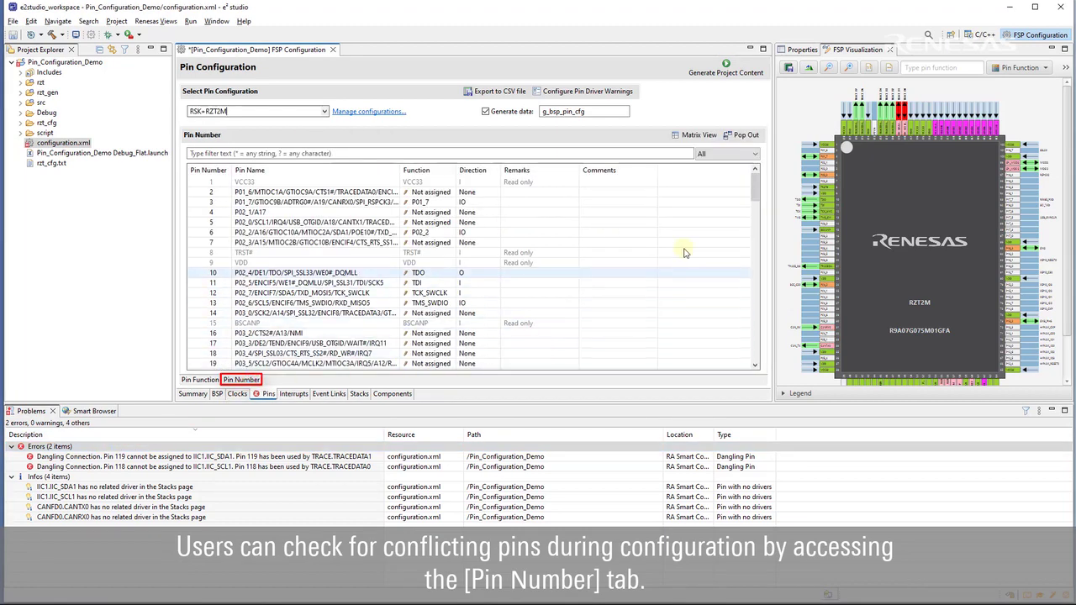
drag(755, 184, 765, 335)
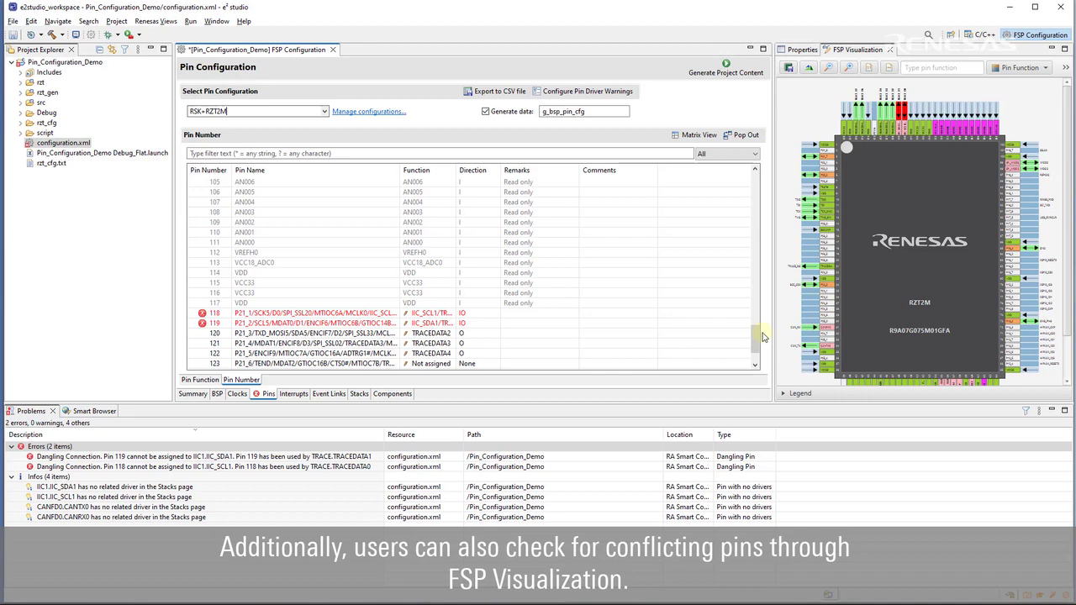
click(916, 92)
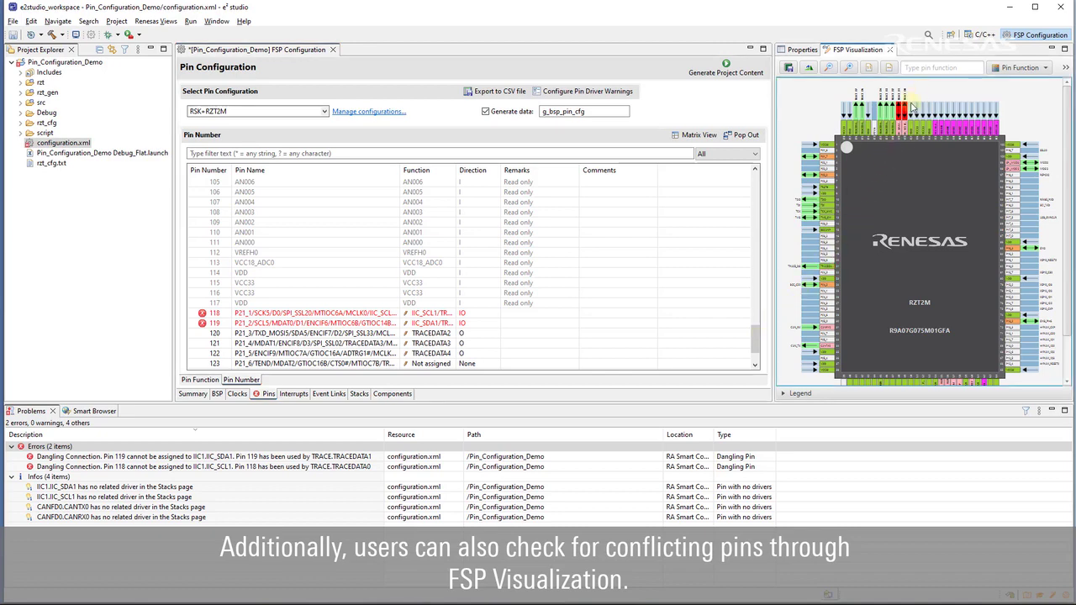
scroll(914, 103, up, 3)
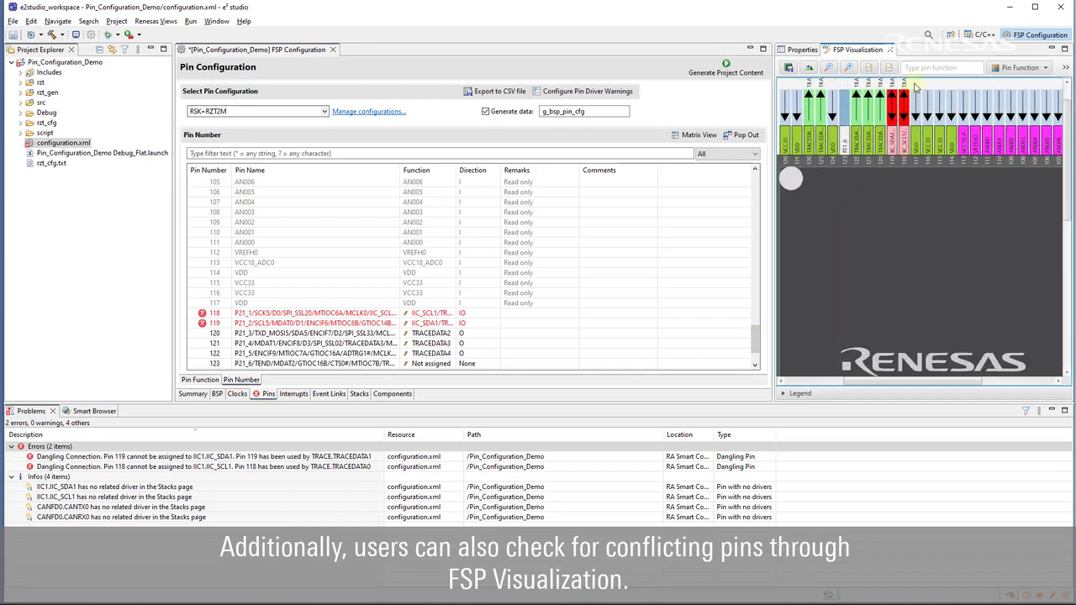
scroll(916, 87, up, 2)
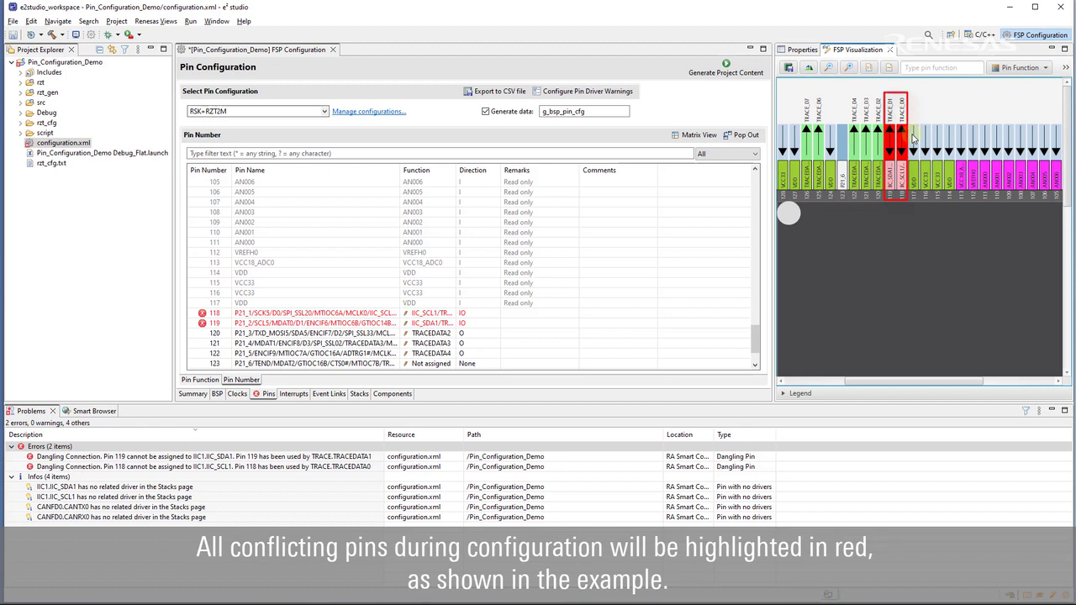
scroll(912, 137, down, 5)
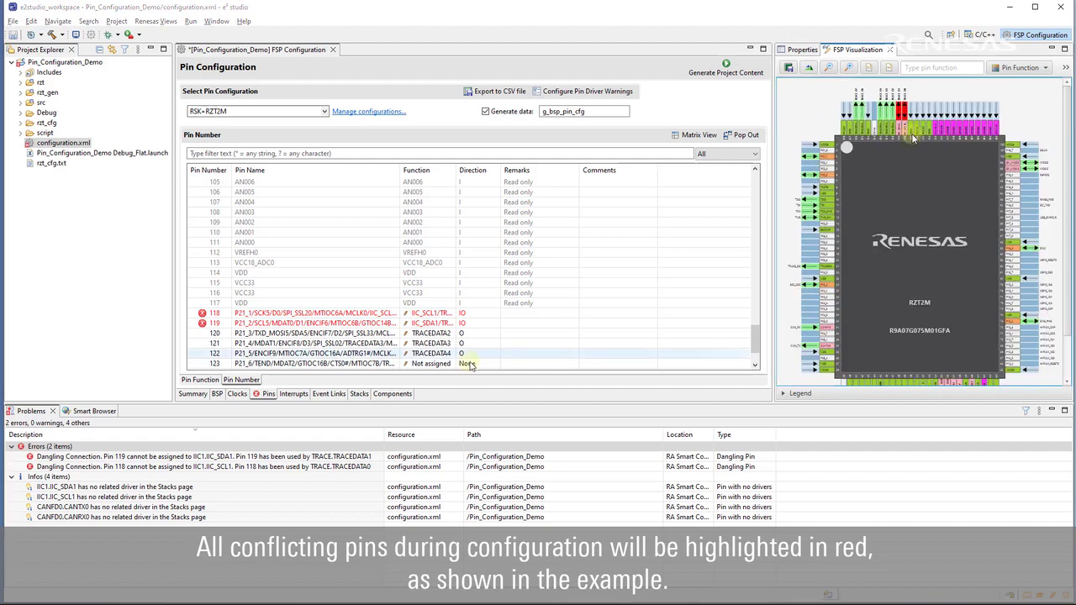
- Change the board support package's device to the 176-pin RZT2M part R9A07G075M01GFP
click(217, 394)
click(440, 163)
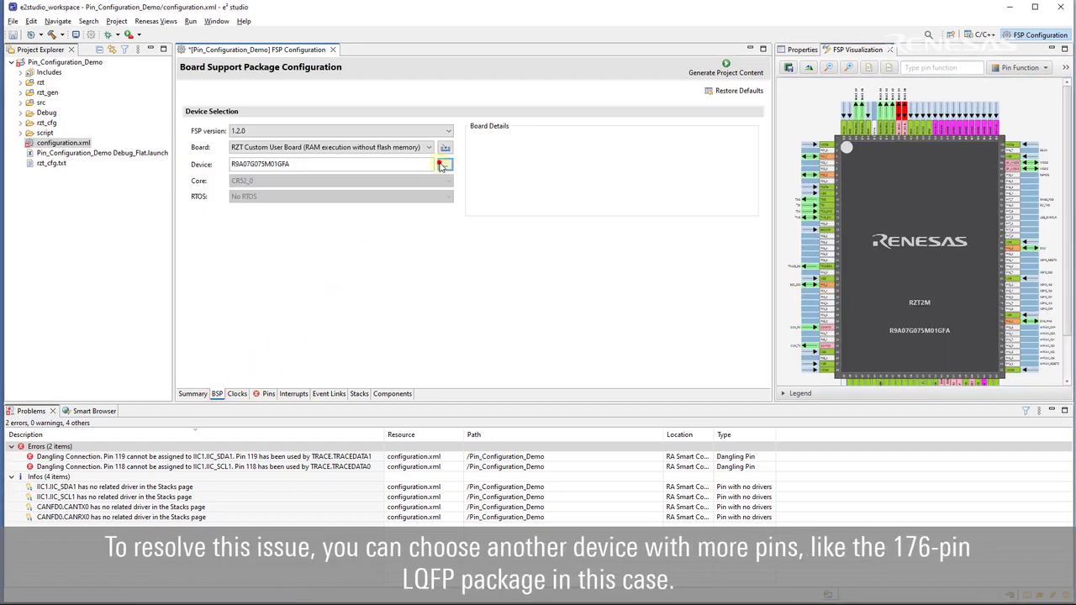
click(385, 169)
click(392, 190)
click(402, 211)
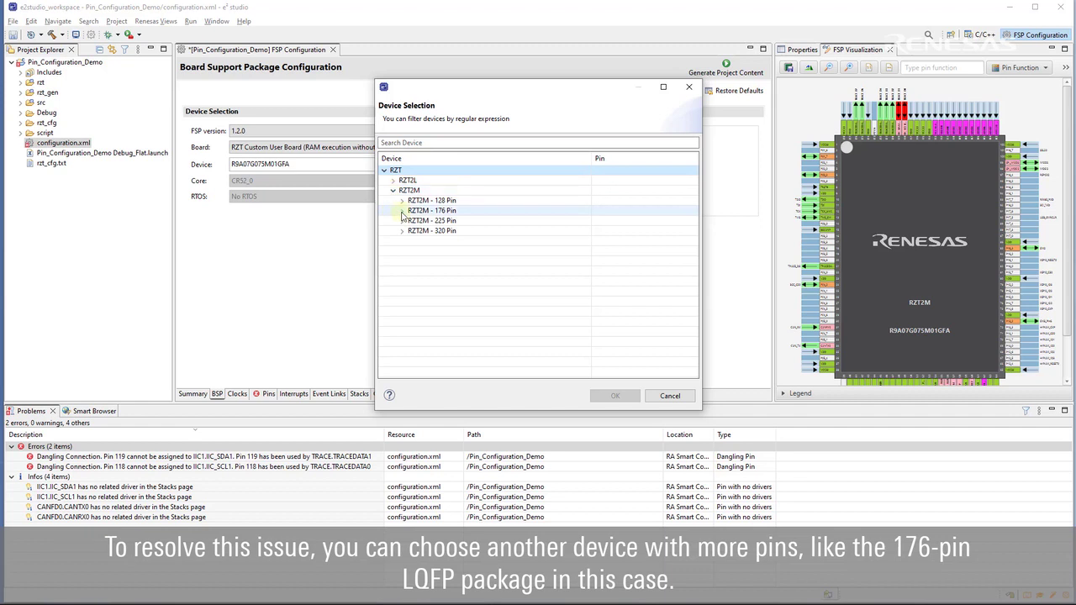
click(446, 221)
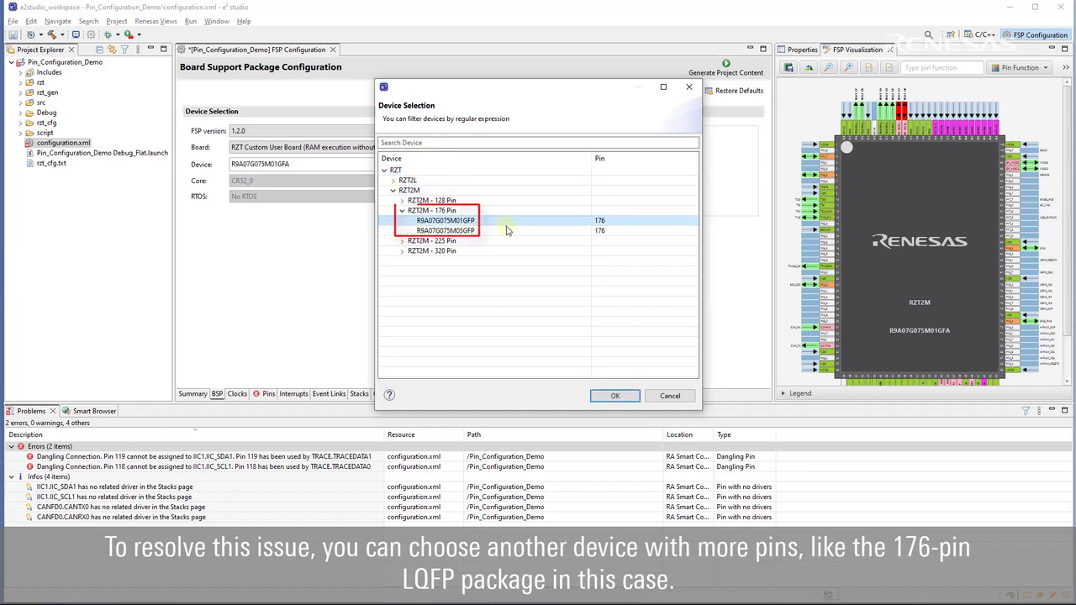
click(613, 397)
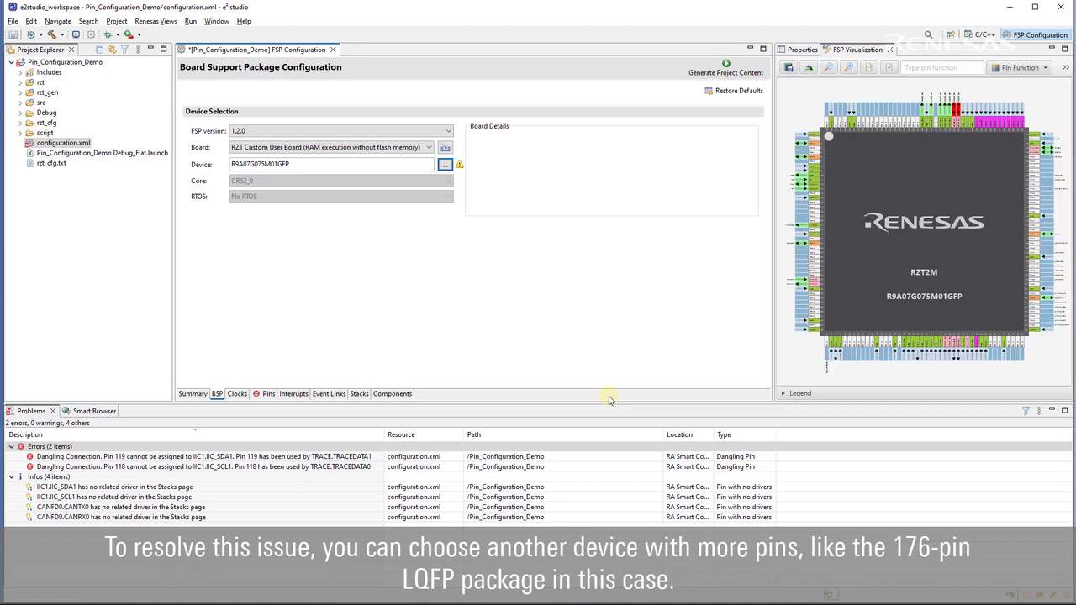
- Check the CANFD0 pin settings on the 176-pin device and set the operation mode of IIC1 to Disabled
click(268, 393)
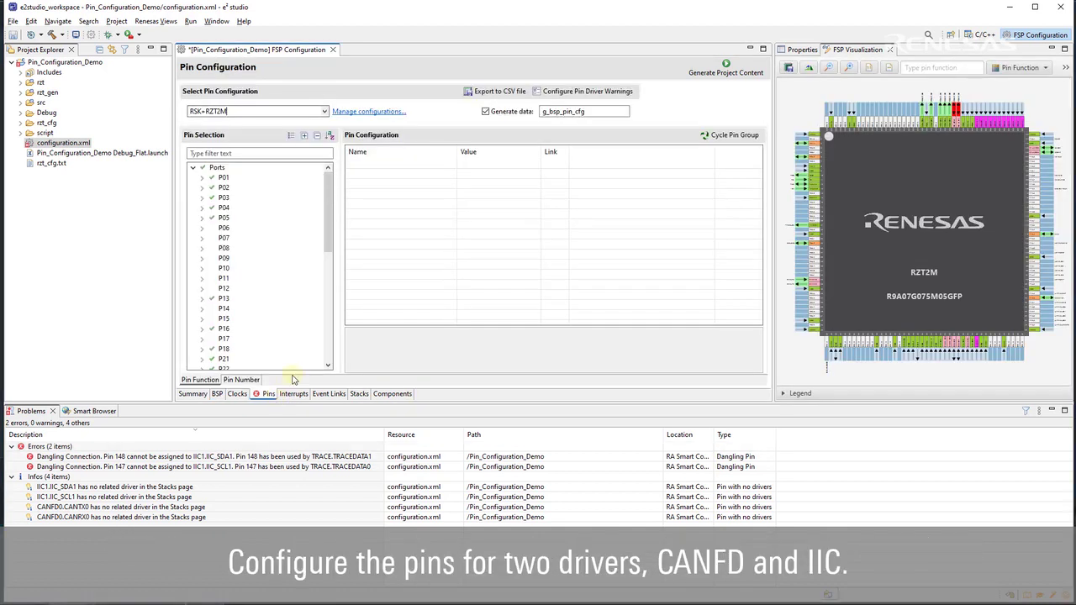
scroll(283, 279, down, 10)
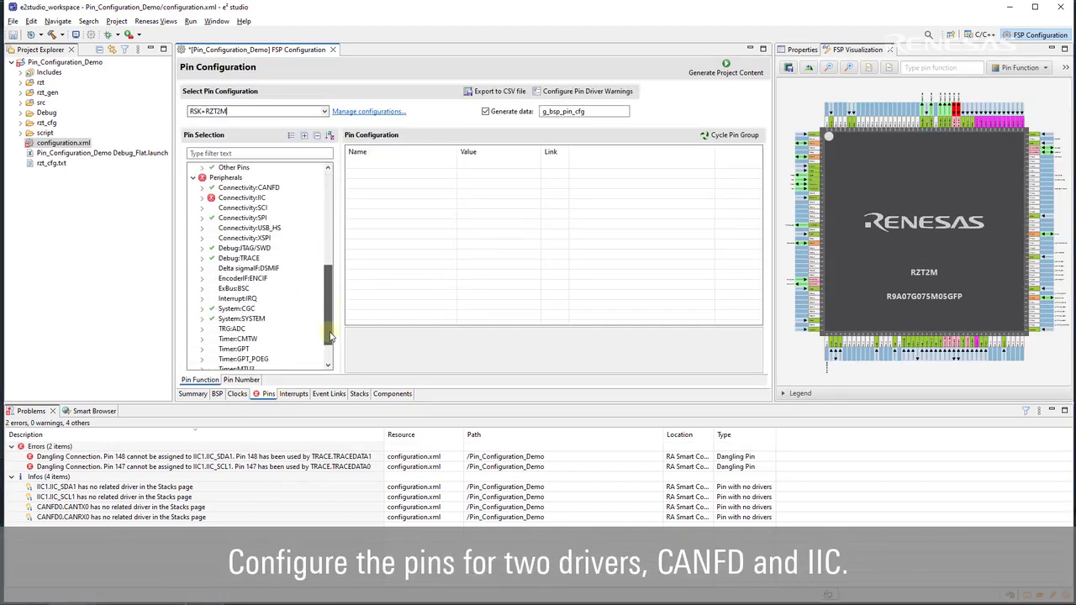
click(201, 177)
click(203, 209)
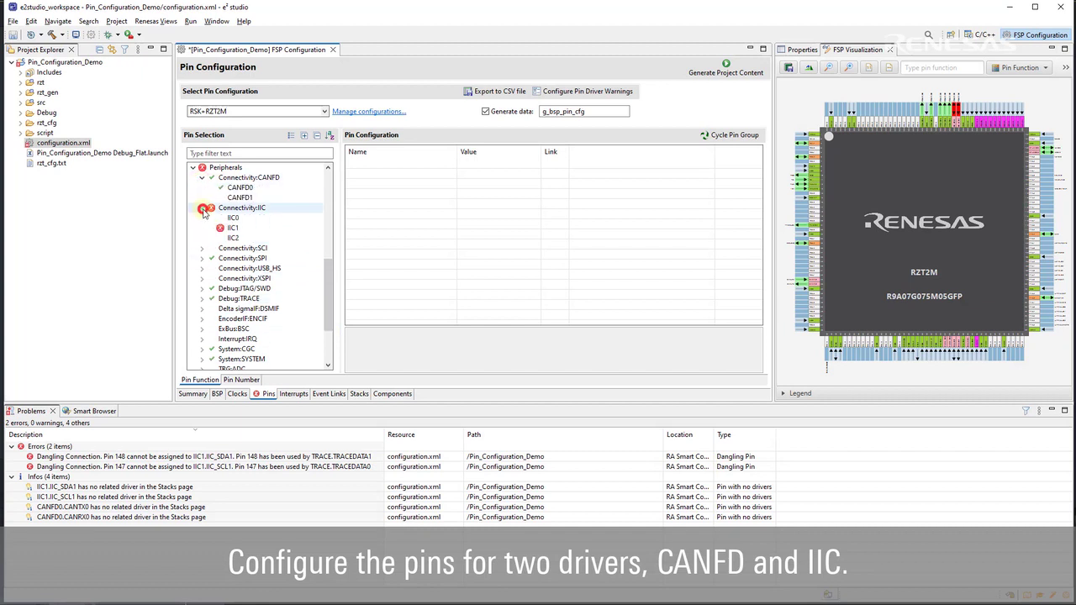
click(264, 189)
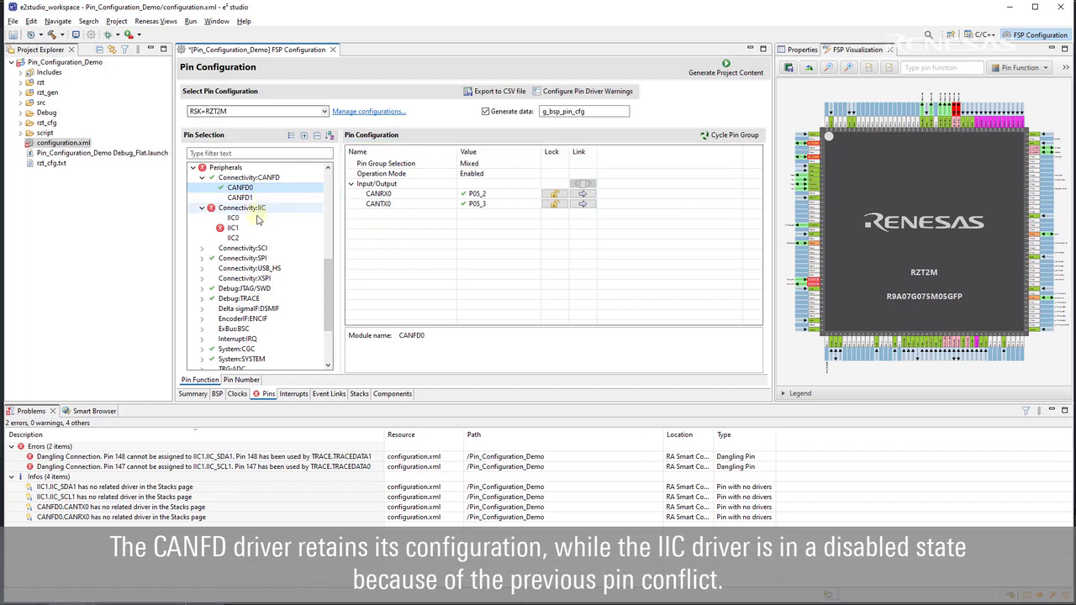
click(233, 228)
click(496, 177)
click(483, 186)
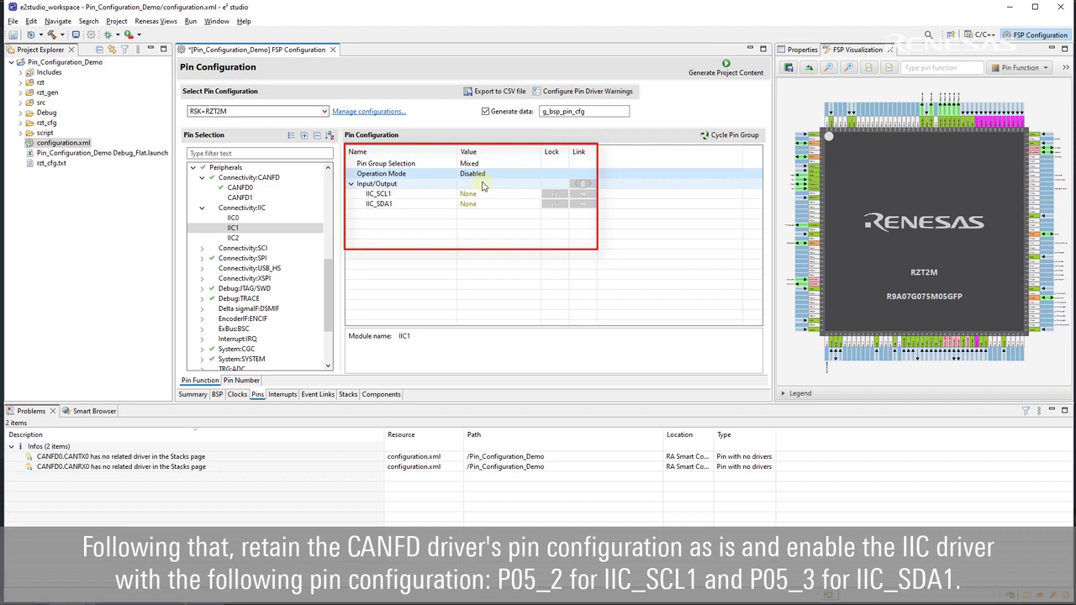
- Enable IIC1 on the 176-pin device with IIC_SCL1 on P05_2 and IIC_SDA1 on P05_3, and check the reported errors
click(481, 174)
click(488, 197)
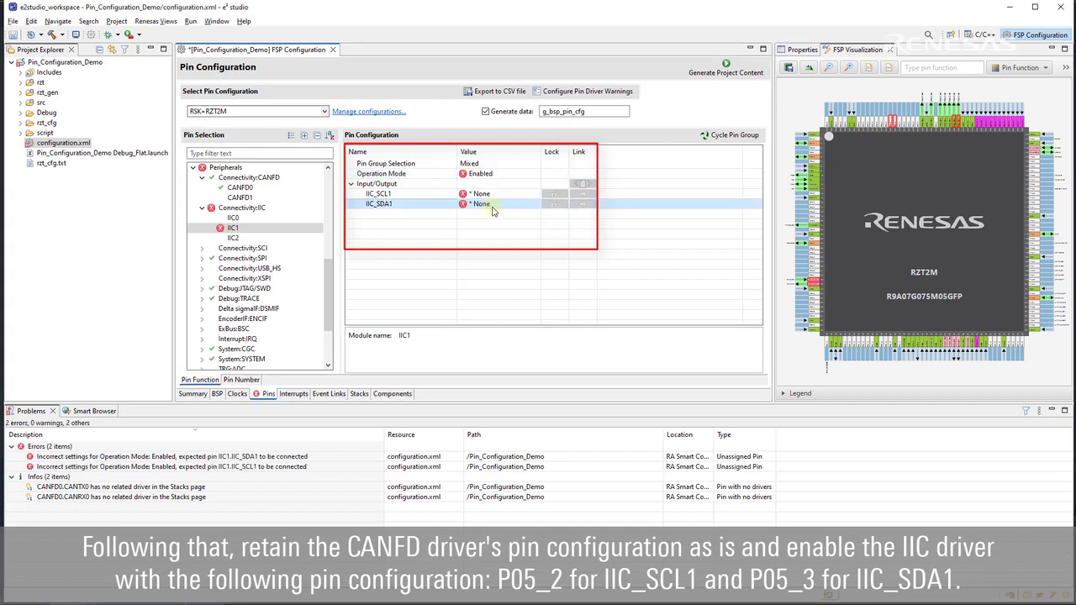
click(479, 193)
click(480, 211)
click(488, 204)
click(486, 222)
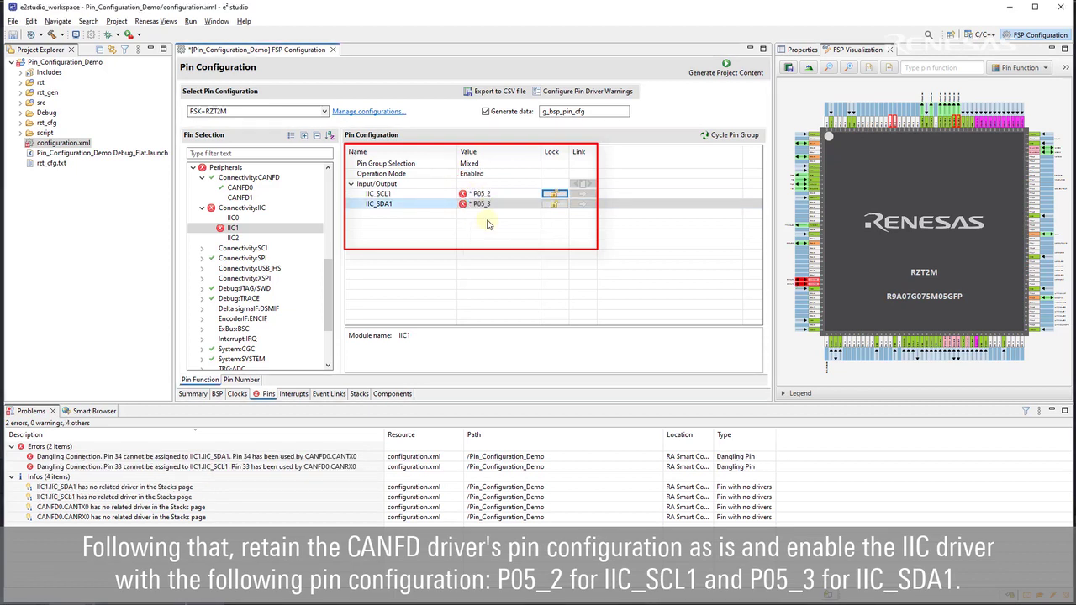
click(84, 448)
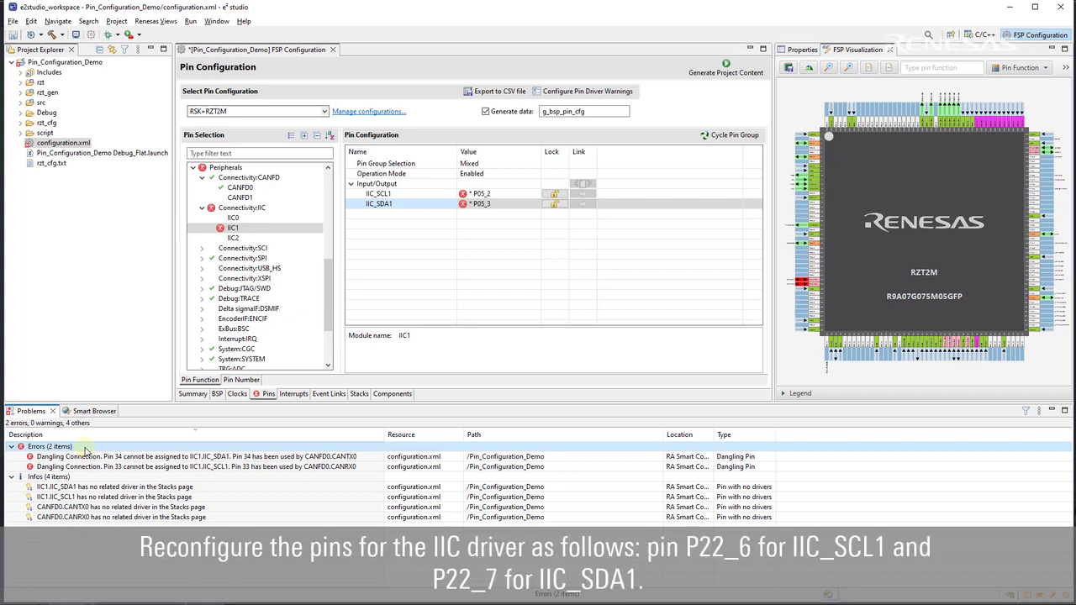
- Reassign the IIC1 pins to P22_6 for IIC_SCL1 and P22_7 for IIC_SDA1
click(496, 194)
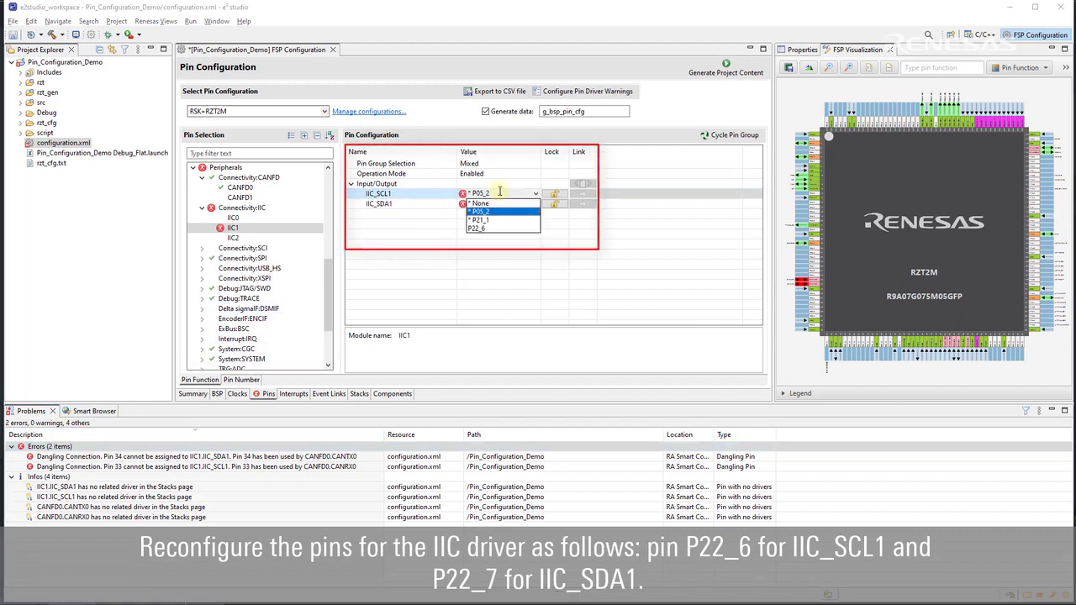
click(480, 228)
click(496, 203)
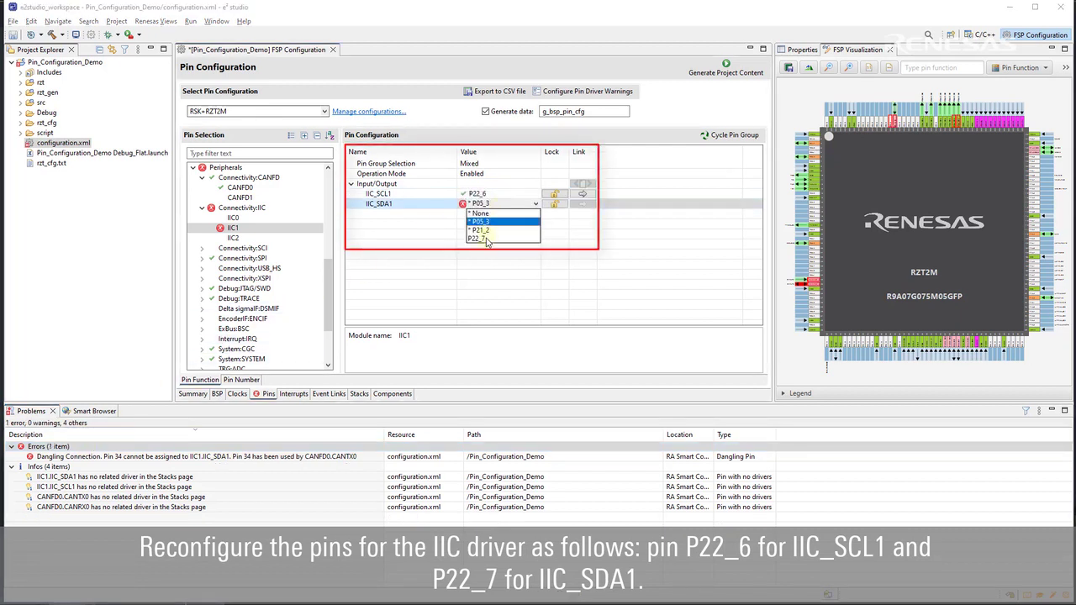
click(479, 238)
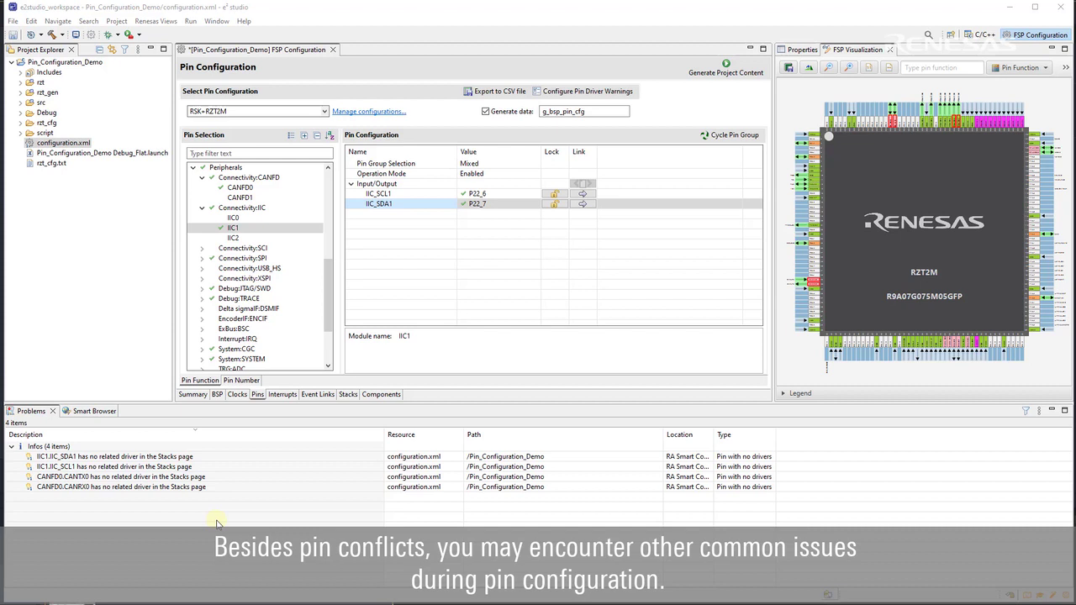
- Check the configured stacks for an IIC driver and review the reported IIC1 pin driver notices
click(484, 225)
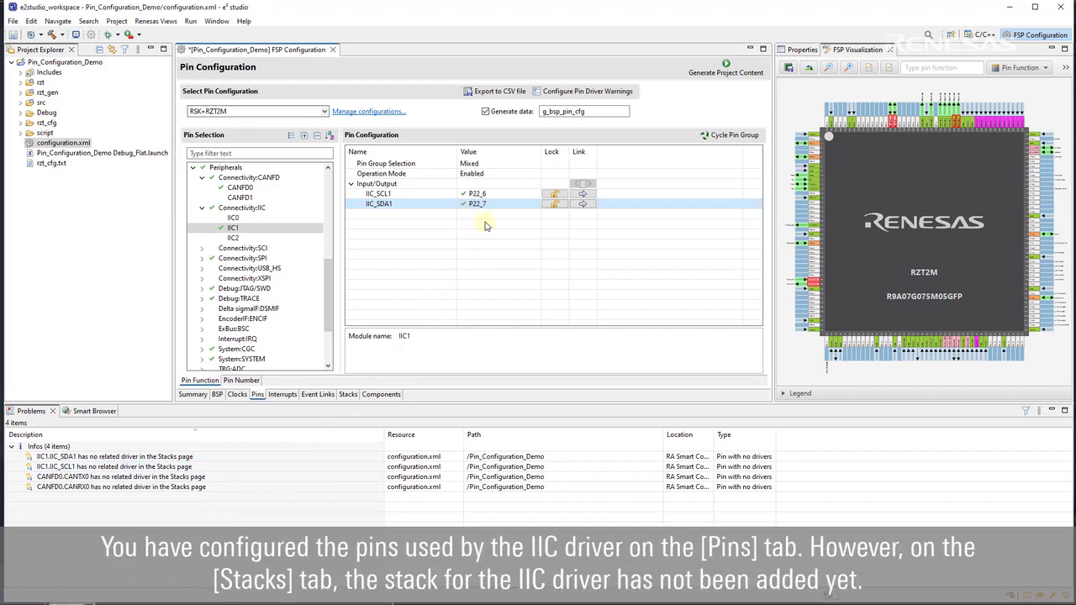
click(348, 394)
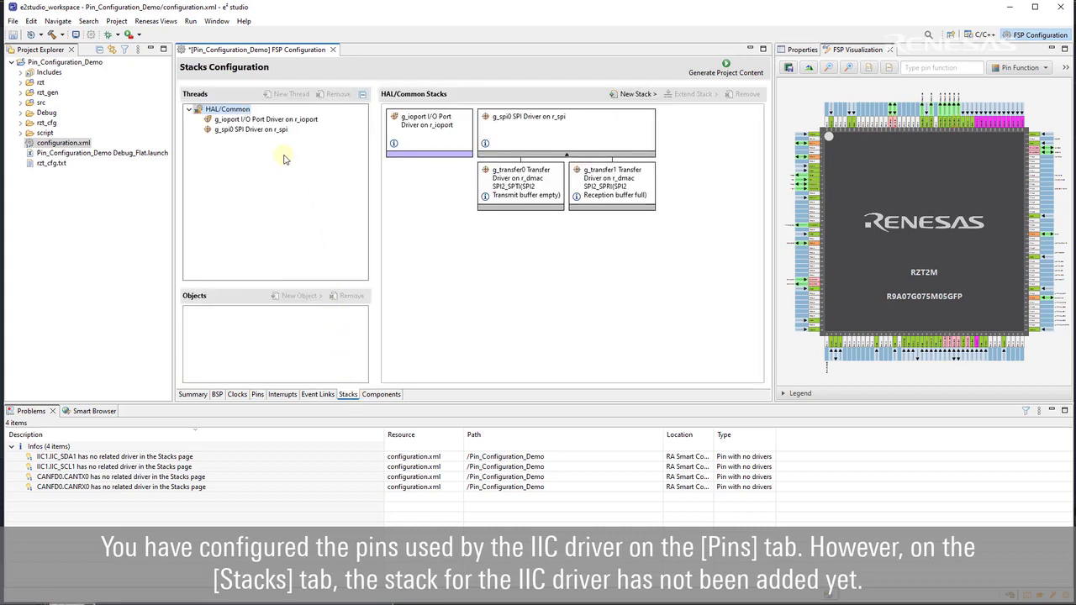
click(122, 448)
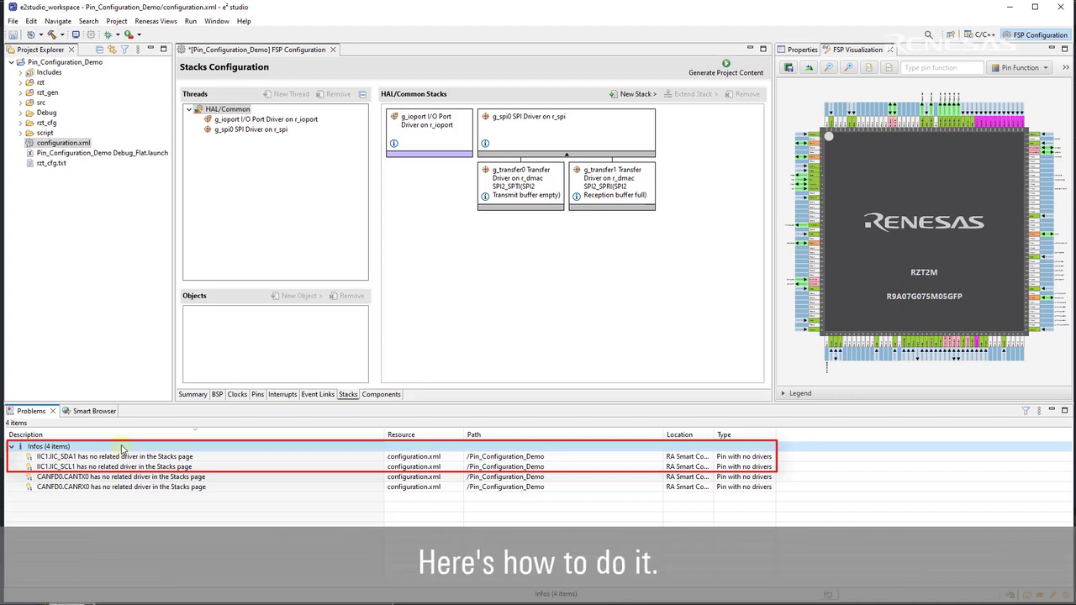
- Add CANFD0.CANRX0 and CANFD0.CANTX0 to the pin functions whose missing-driver warnings are suppressed
click(257, 394)
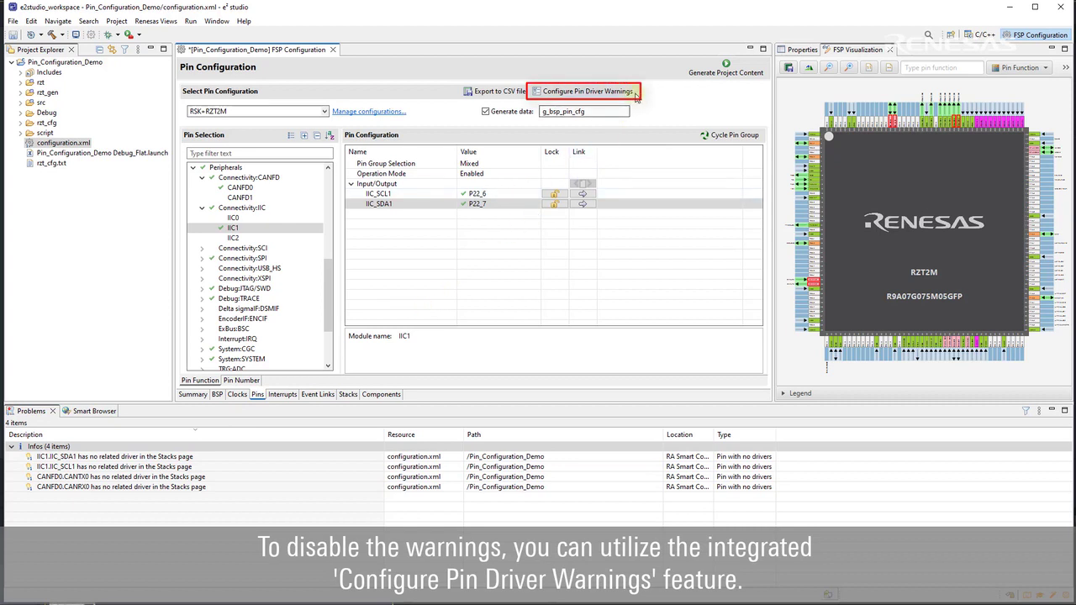
click(589, 91)
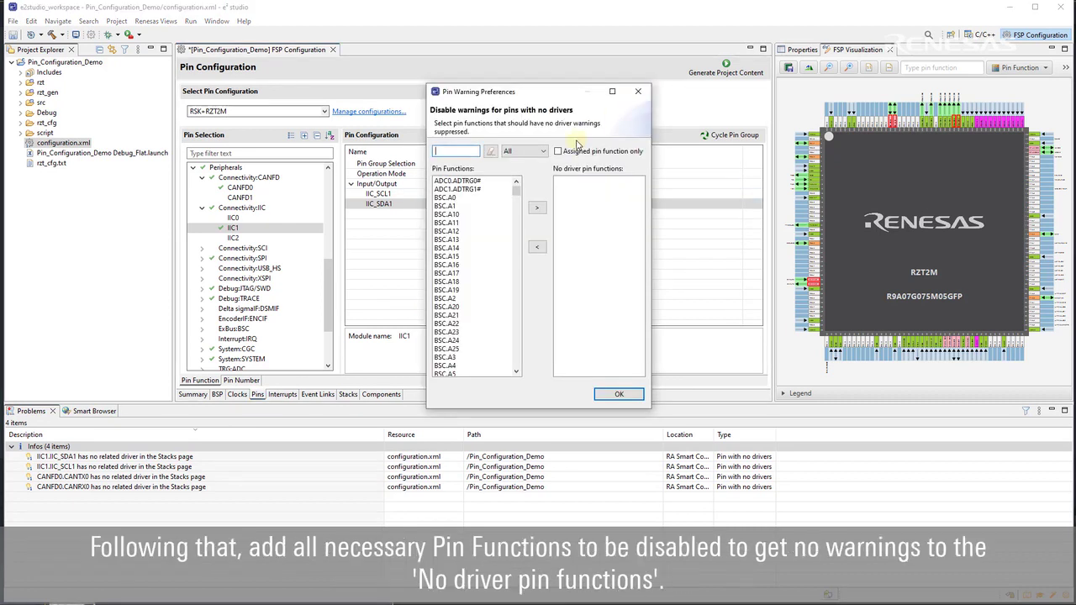
click(534, 150)
click(526, 179)
click(467, 181)
shift+click(466, 189)
click(536, 207)
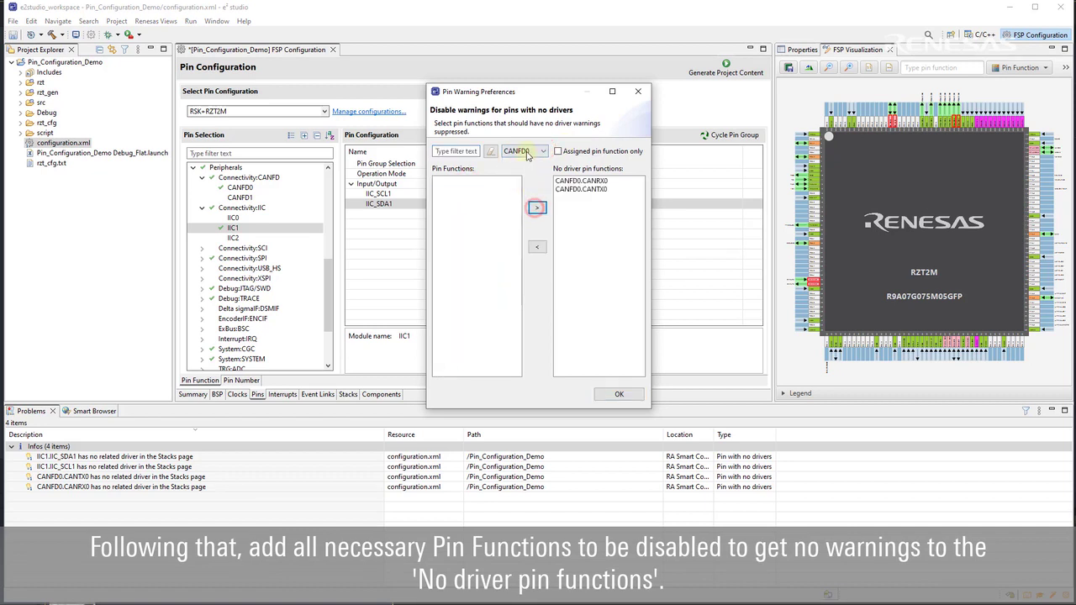
- Suppress the missing-driver warnings for both IIC1 pin functions, IIC_SCL1 and IIC_SDA1, and apply the warning preferences
click(526, 151)
click(514, 189)
click(465, 181)
shift+click(467, 190)
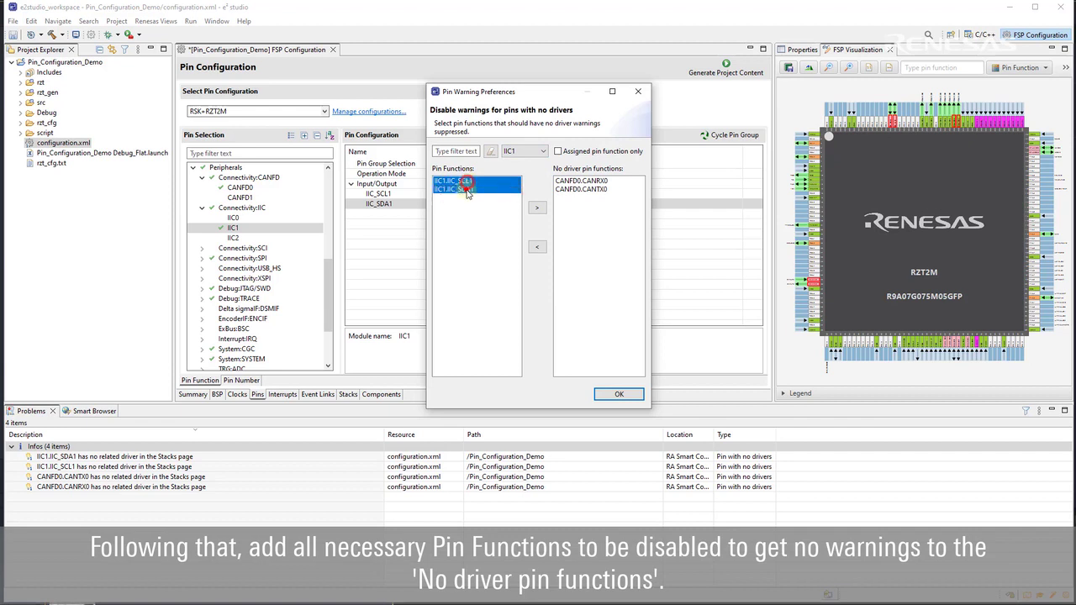
click(536, 208)
click(619, 395)
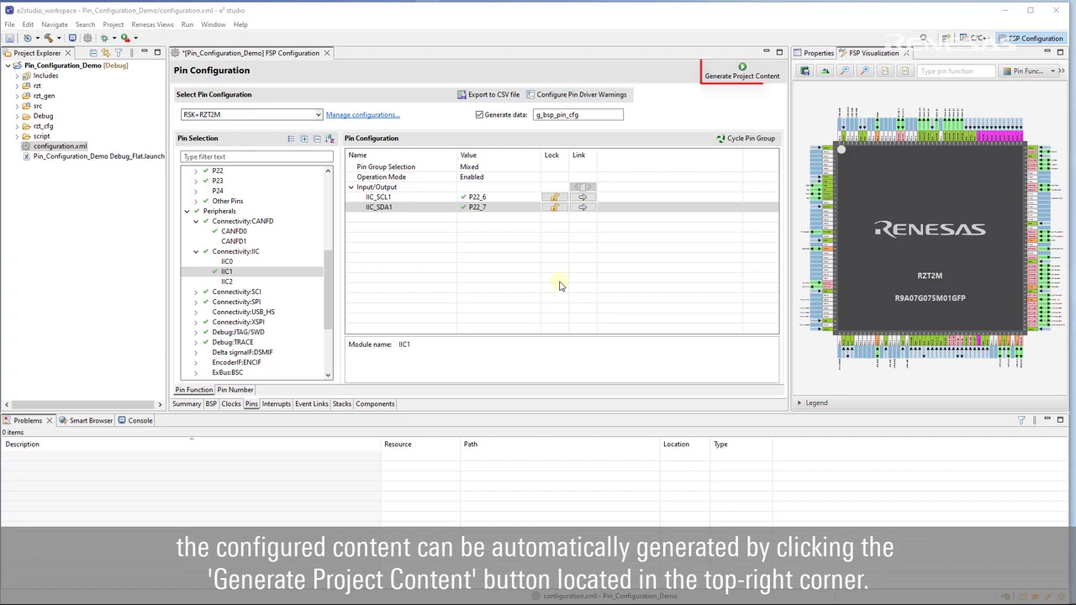
- Save the configuration and generate the project content, keeping data generation enabled for g_bsp_pin_cfg
click(754, 77)
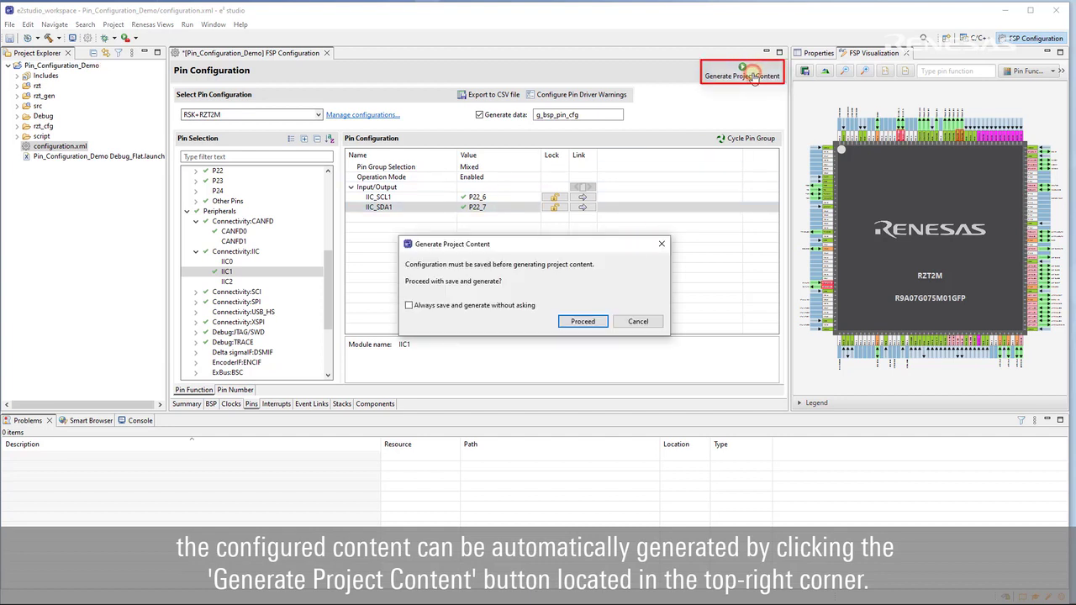
click(596, 324)
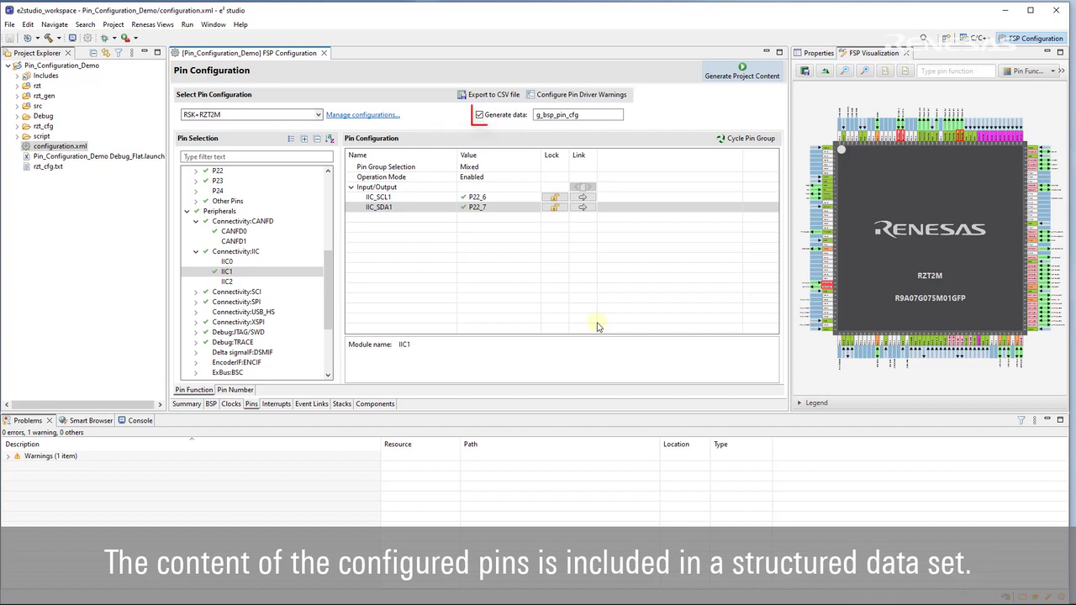
click(478, 115)
click(478, 115)
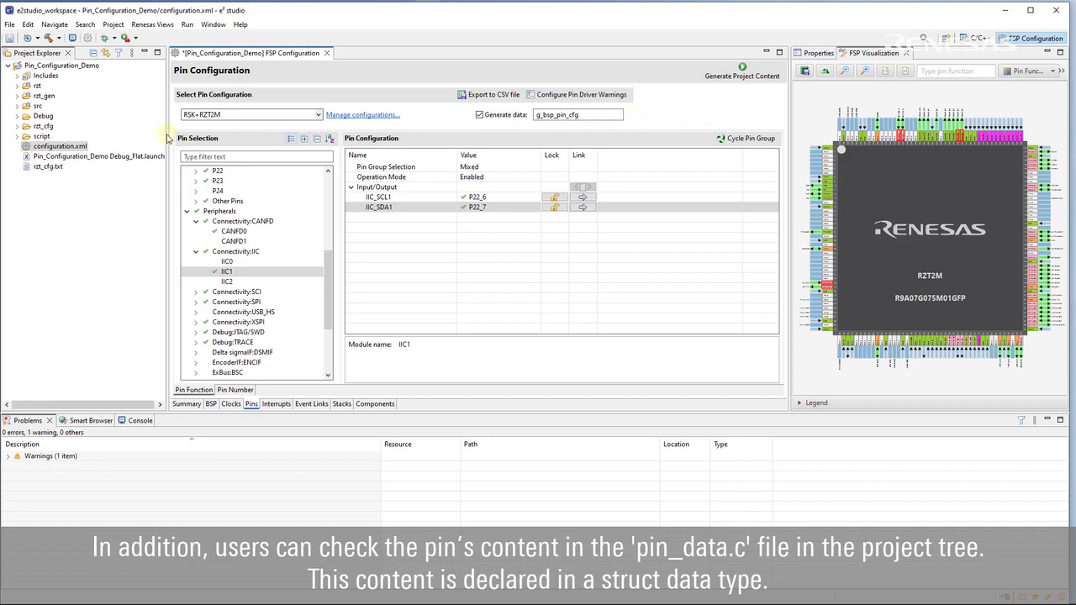
- Open pin_data.c from the rzt_gen folder and examine the generated pin configuration structures through the end of the file
click(19, 97)
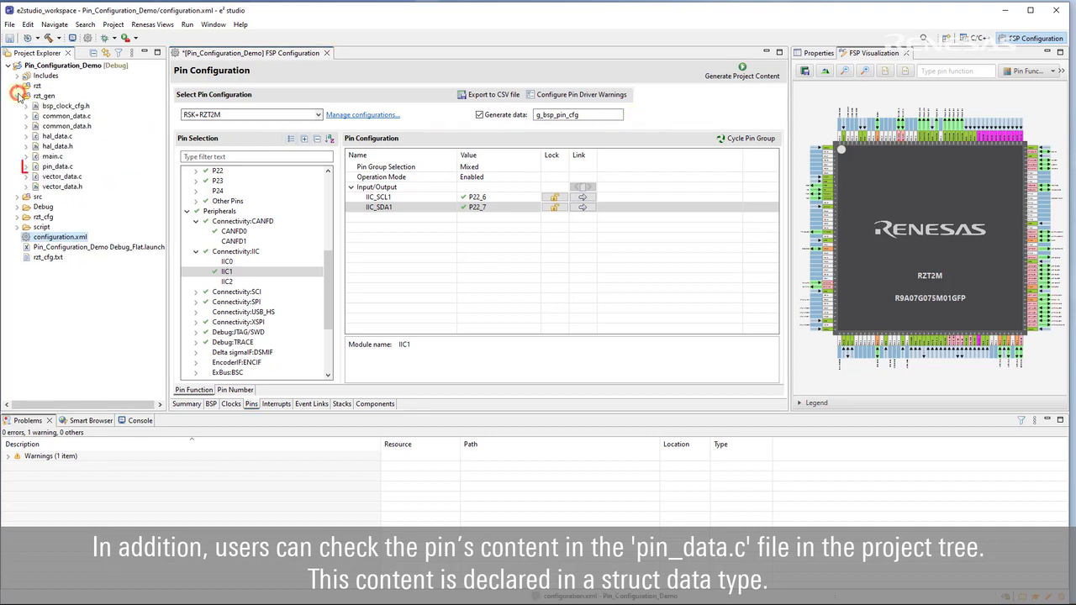
double_click(36, 168)
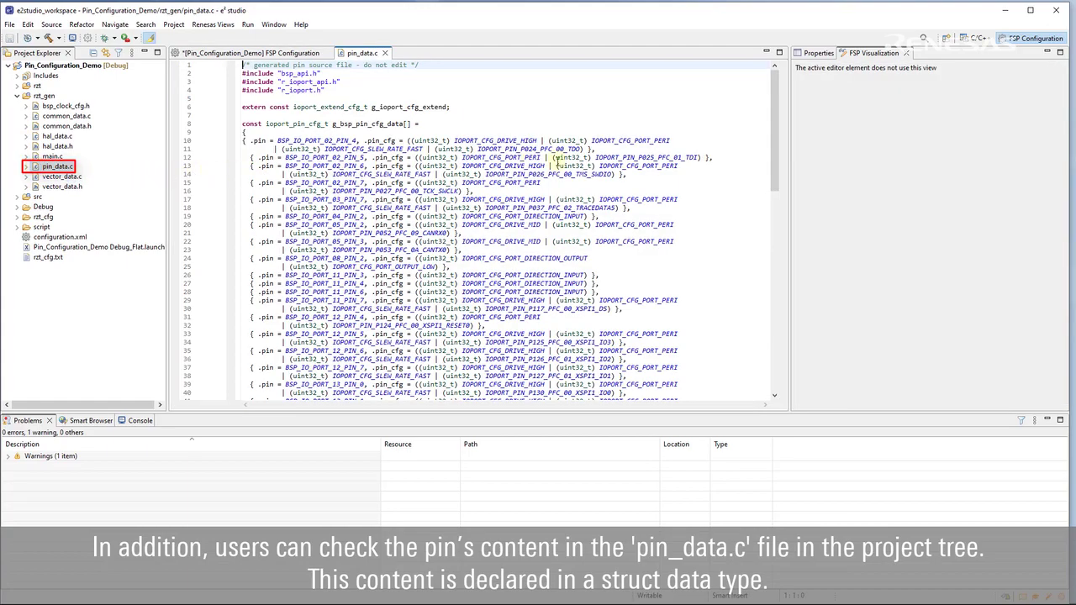
drag(773, 137, 784, 358)
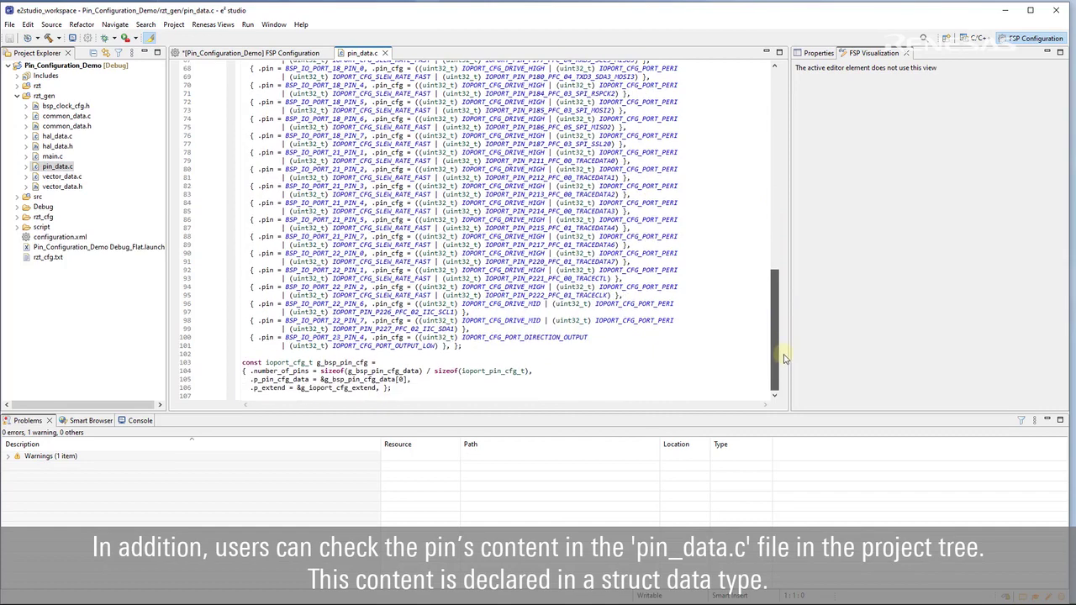
- Open bsp_pin_cfg.h from rzt_cfg/fsp_cfg/bsp and examine its generated pin definitions
click(17, 217)
click(25, 227)
click(35, 238)
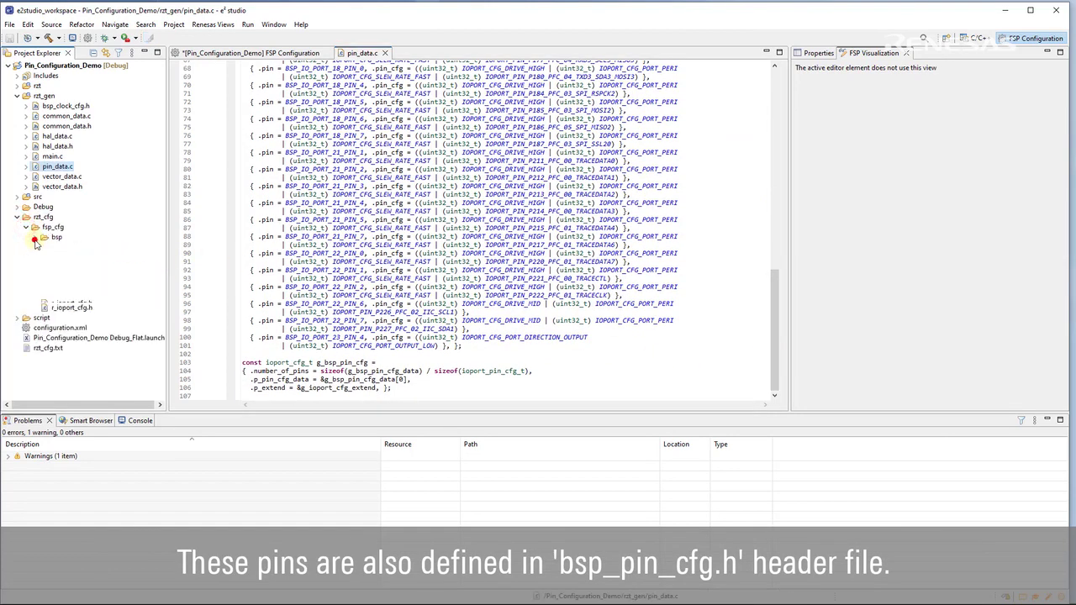
double_click(82, 297)
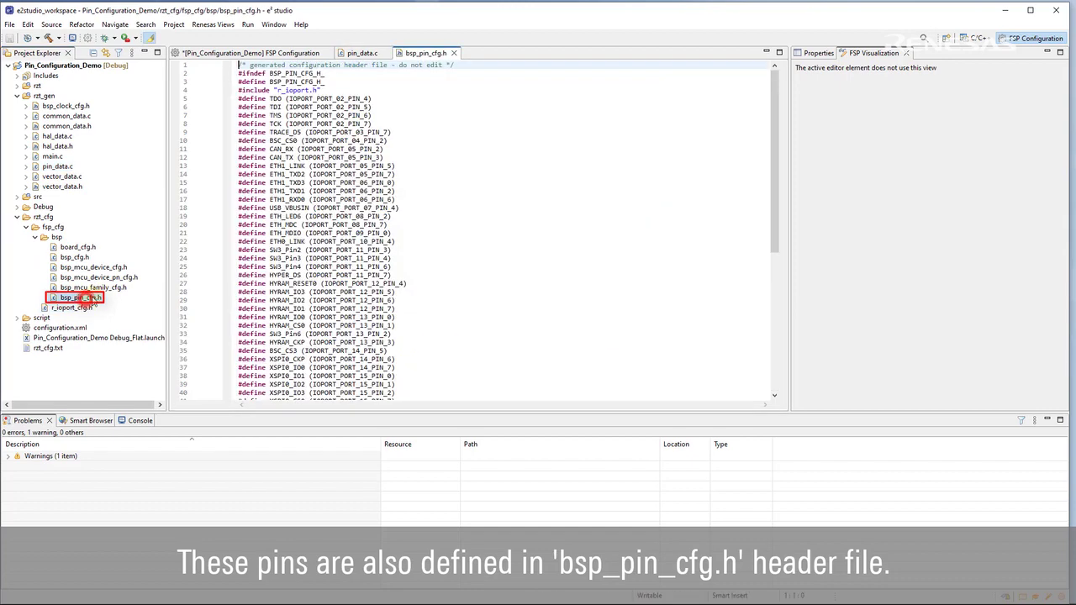
drag(773, 115, 777, 275)
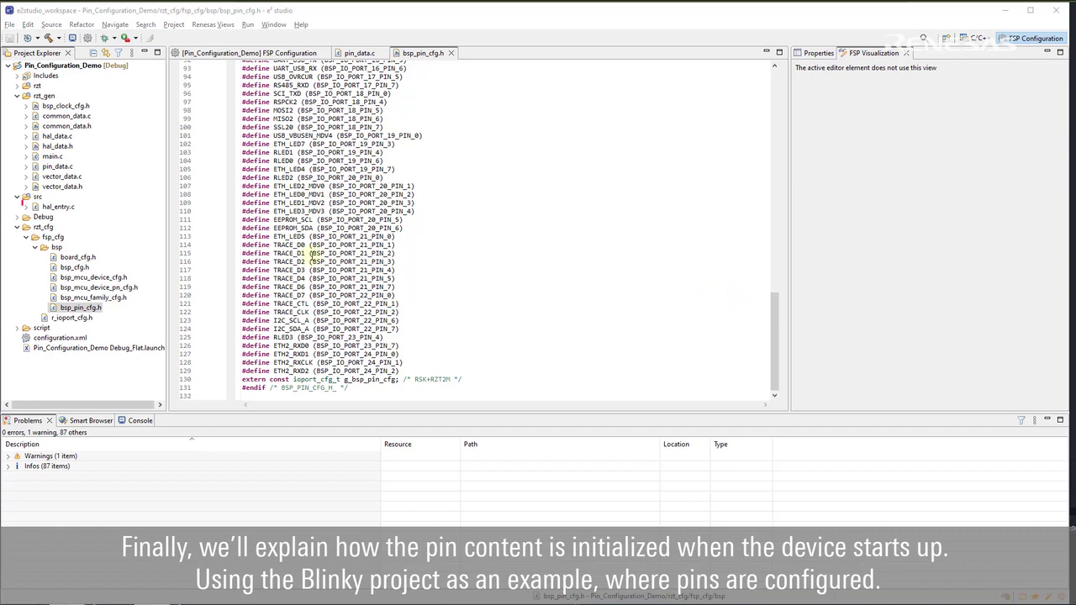
- Open hal_entry.c from the src folder and examine the R_IOPORT_Open call with g_bsp_pin_cfg in R_BSP_WarmStart
double_click(58, 207)
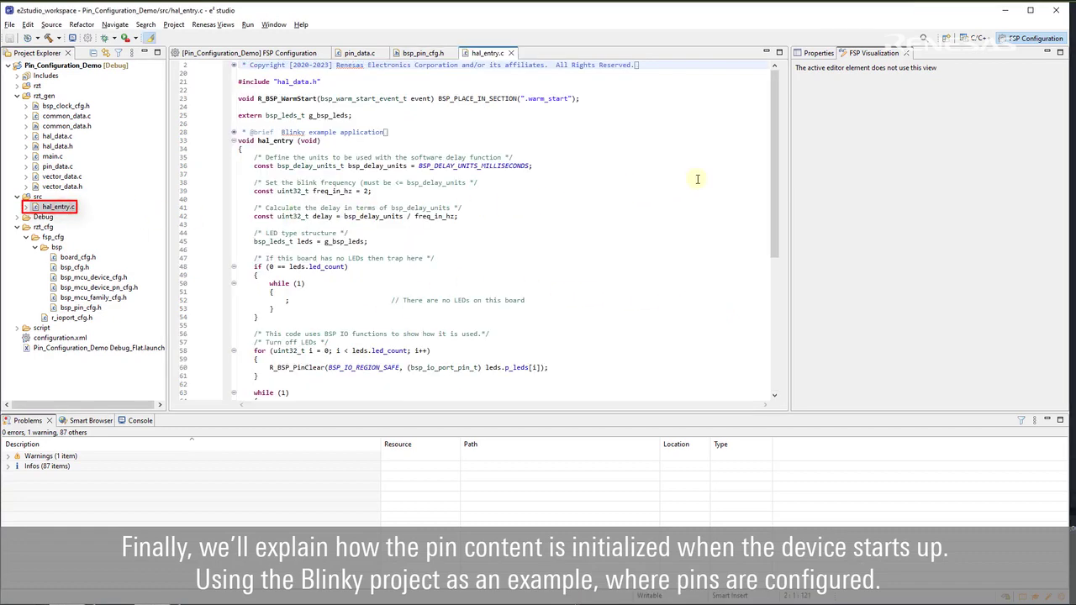
drag(773, 139, 772, 278)
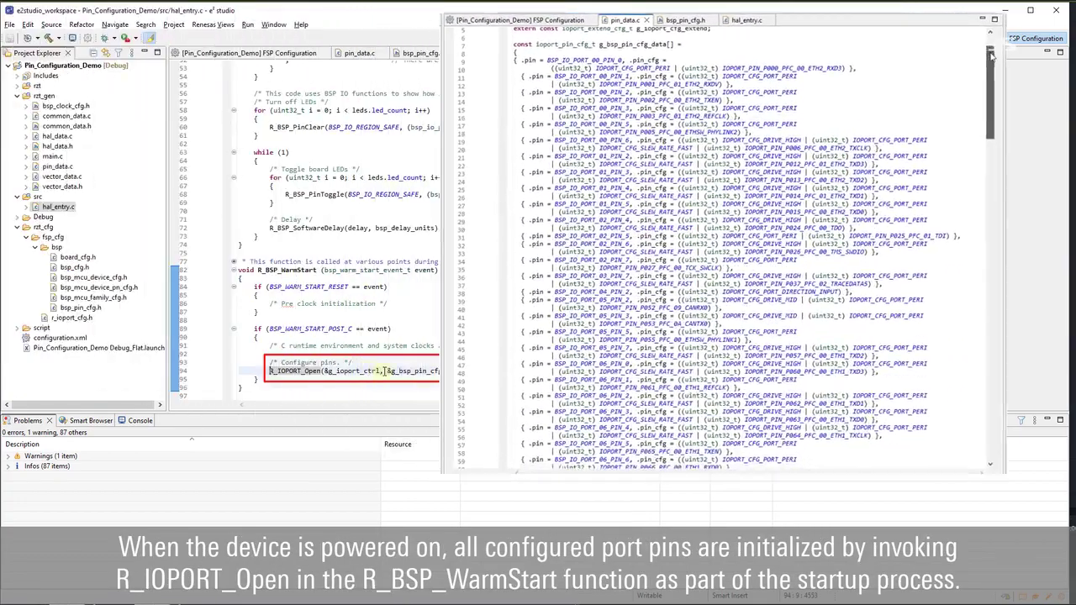
drag(386, 370, 445, 375)
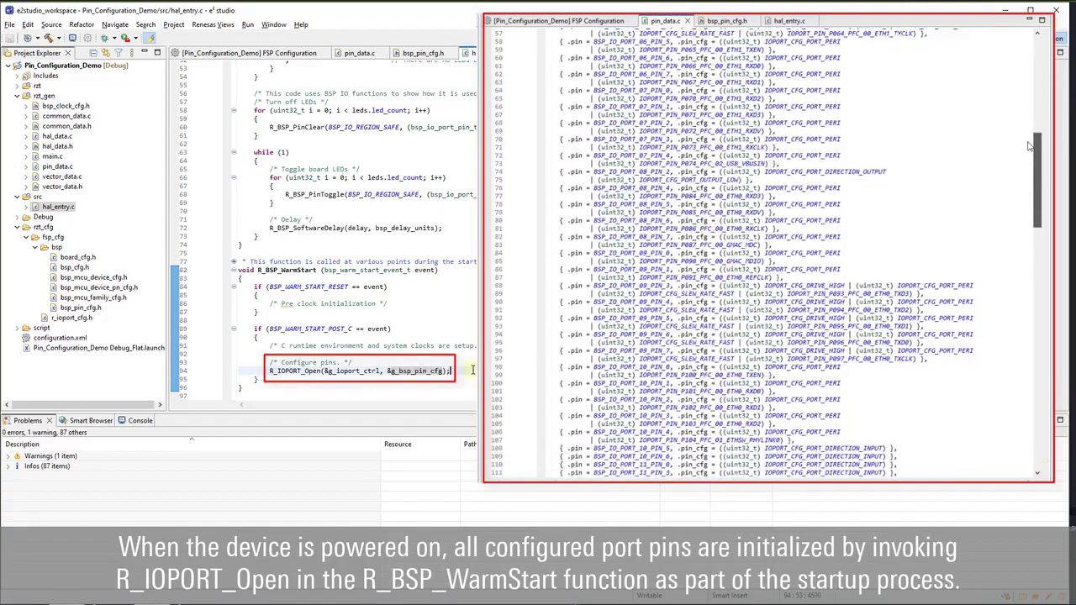
click(472, 370)
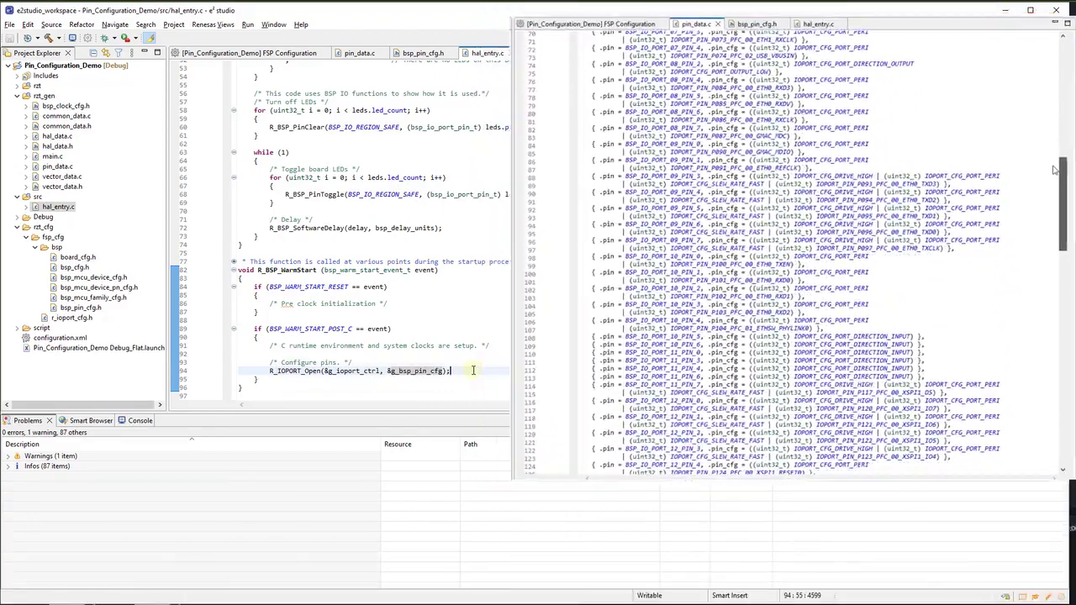